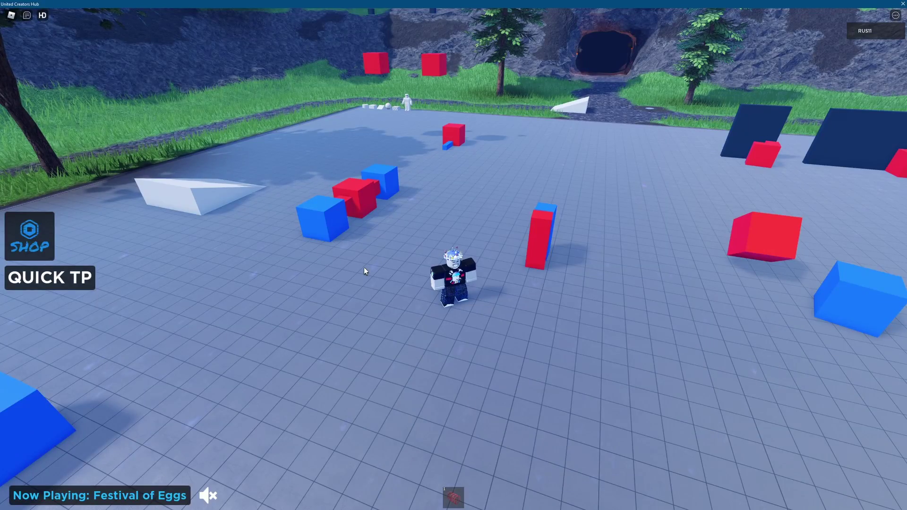
# Leave full screen and orbit the game camera around the avatar during the play test.
pyautogui.press('F11')
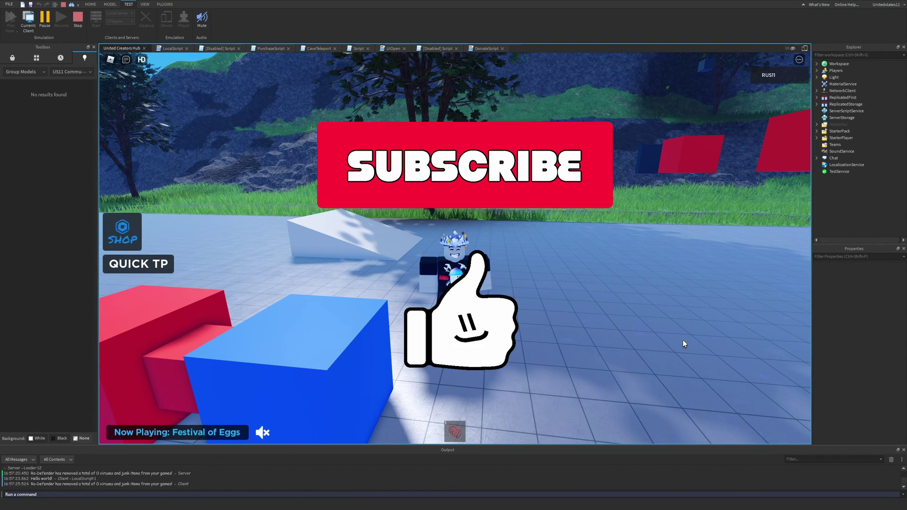
pyautogui.moveTo(683, 340); pyautogui.dragTo(441, 233, button='right')
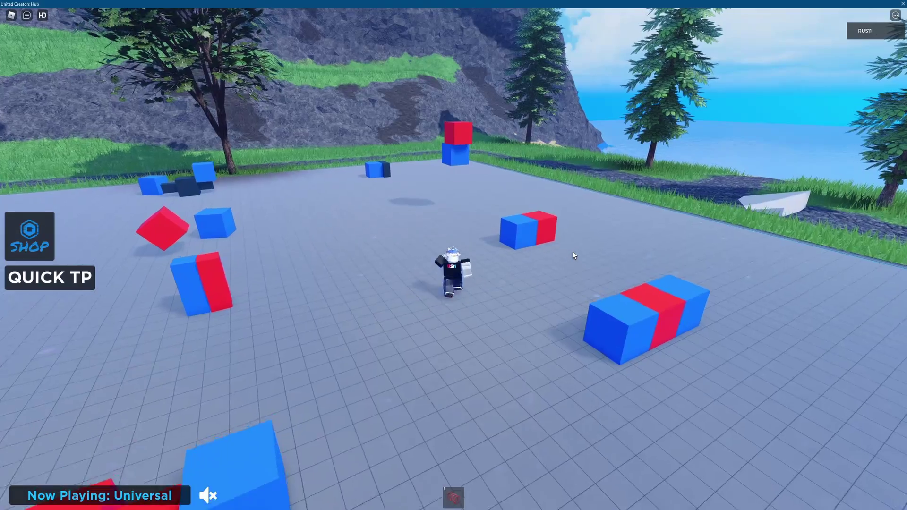
pyautogui.moveTo(572, 251); pyautogui.dragTo(565, 248, button='right')
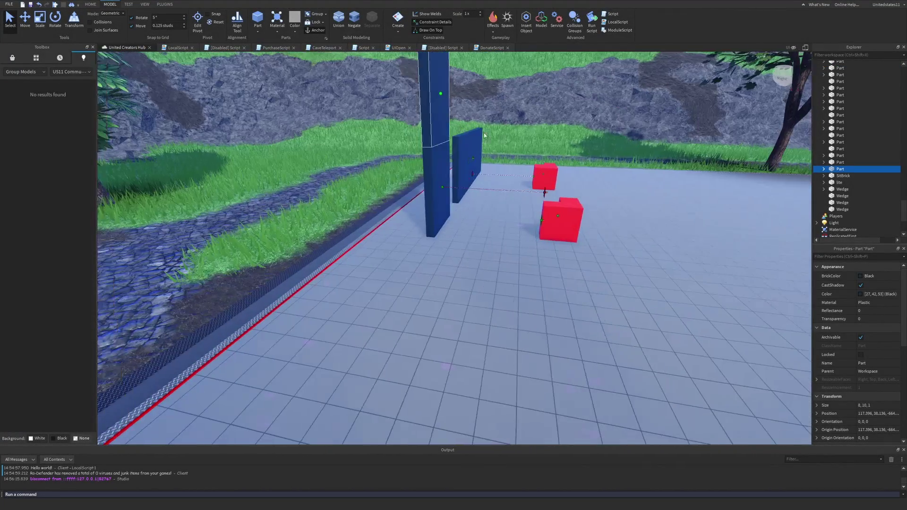
# Move the blue wall forward and scale it taller to a height of 26.75.
pyautogui.moveTo(423, 286); pyautogui.dragTo(365, 349)
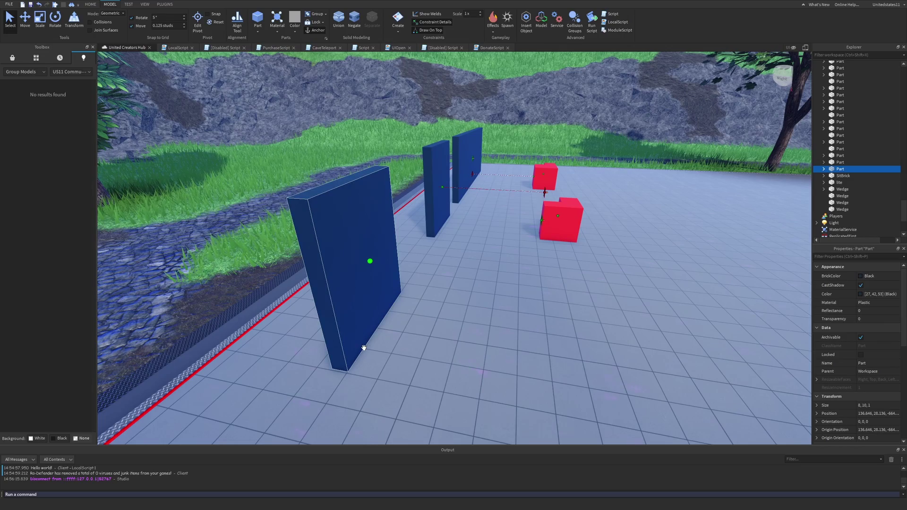
pyautogui.scroll(-5, 373, 325)
pyautogui.hotkey('ctrl', '3')
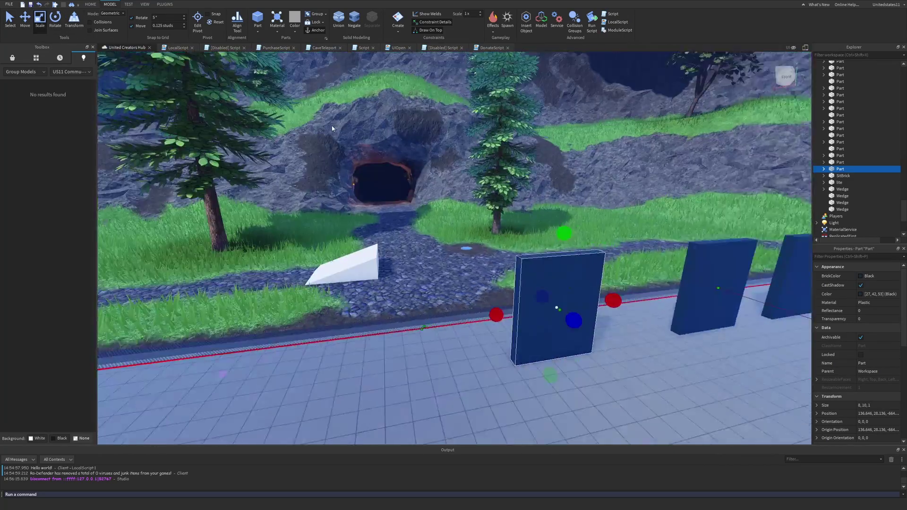
pyautogui.moveTo(445, 238); pyautogui.dragTo(441, 146)
pyautogui.click(568, 146)
pyautogui.scroll(3, 568, 146)
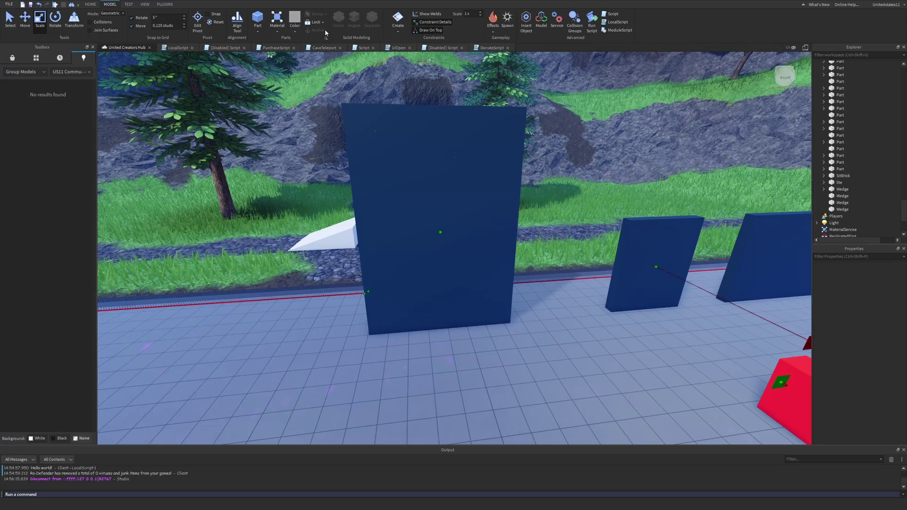
pyautogui.scroll(2, 542, 208)
# Insert a TrussPart and place it against the blue wall's face.
pyautogui.rightClick(541, 208)
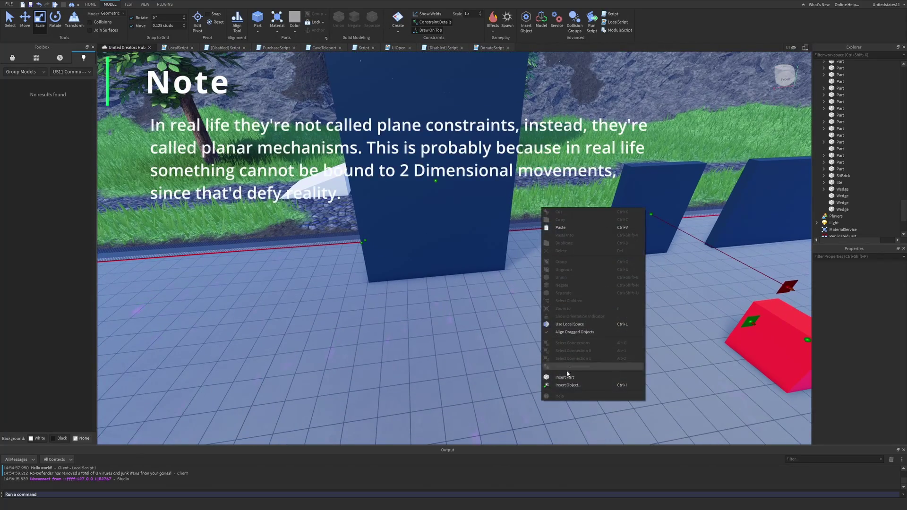
pyautogui.click(570, 385)
pyautogui.press('Return')
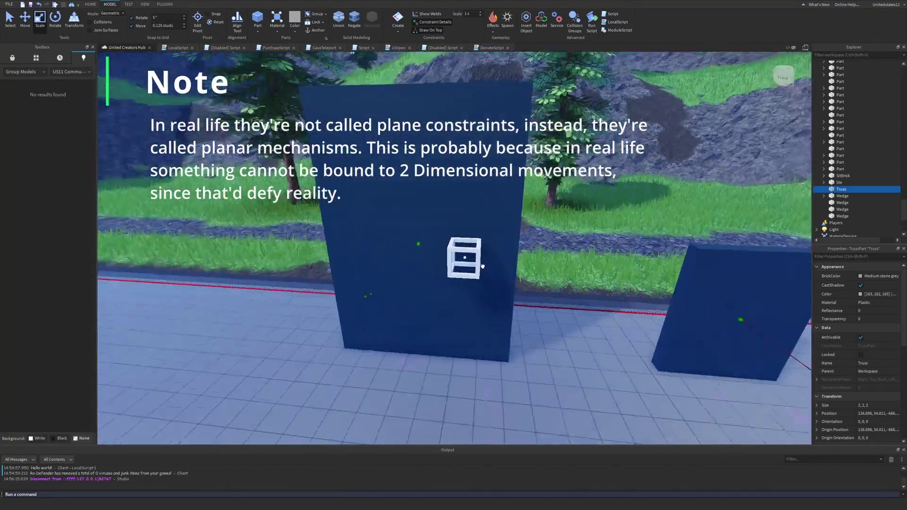
pyautogui.moveTo(482, 267); pyautogui.dragTo(467, 238)
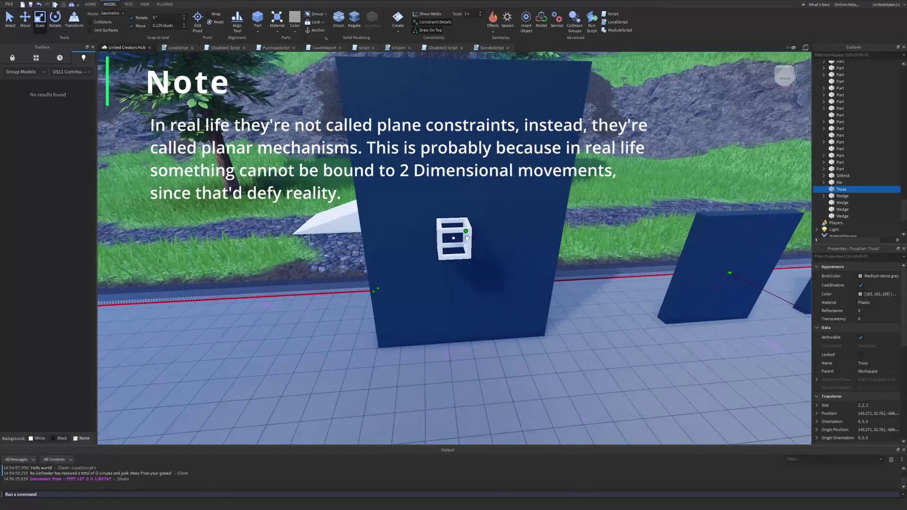
pyautogui.moveTo(482, 244); pyautogui.dragTo(469, 271, button='right')
pyautogui.hotkey('ctrl', '2')
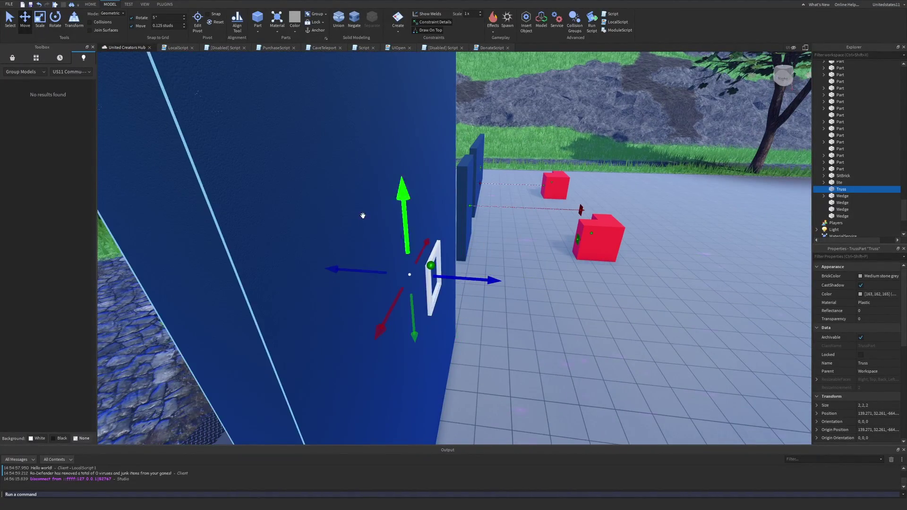
pyautogui.moveTo(363, 215); pyautogui.dragTo(454, 250, button='right')
# Stretch the truss further up the wall to form a ladder.
pyautogui.hotkey('ctrl', '3')
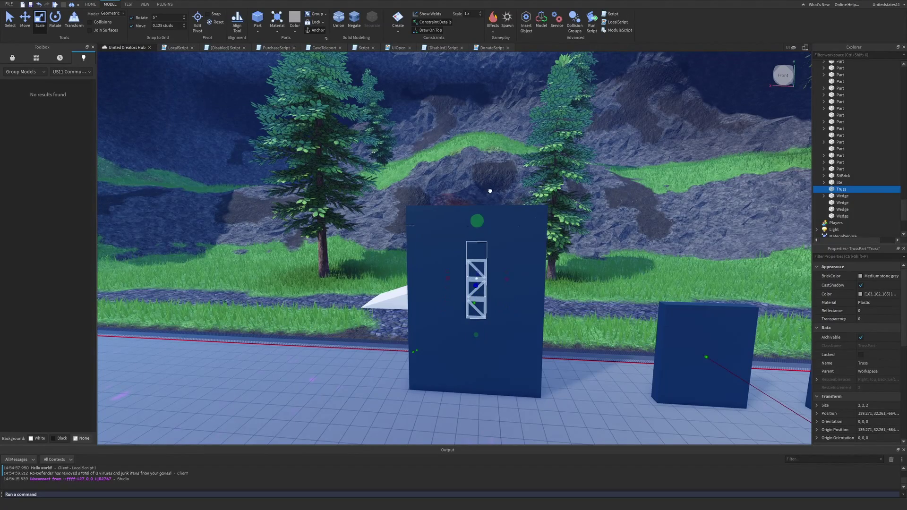
pyautogui.scroll(-2, 470, 344)
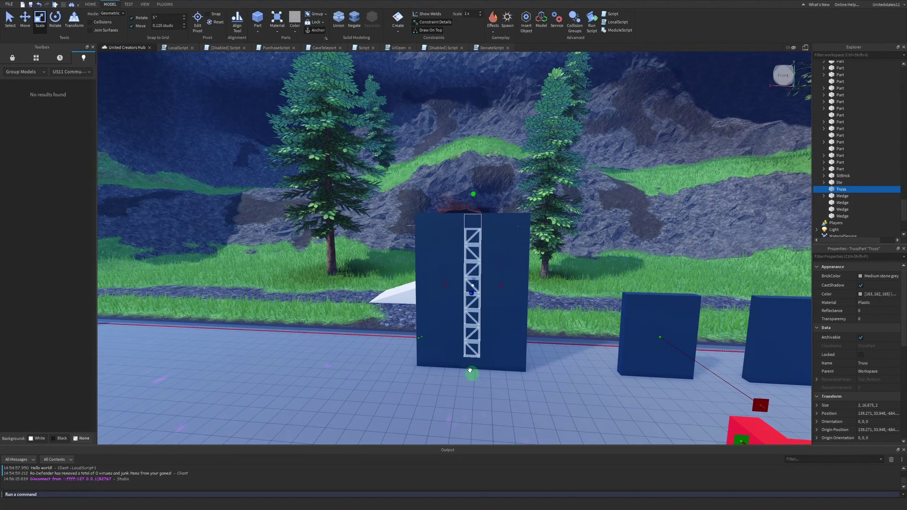
pyautogui.scroll(3, 481, 201)
pyautogui.moveTo(477, 180); pyautogui.dragTo(477, 89)
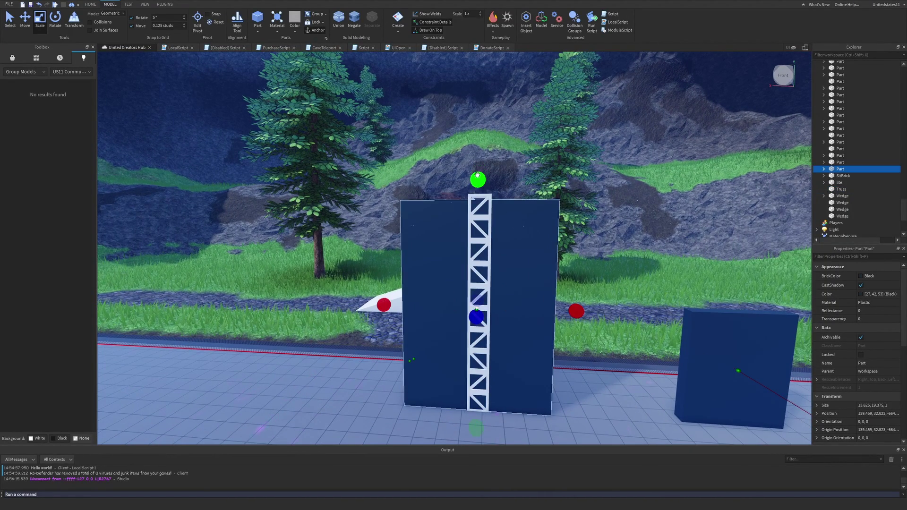
pyautogui.scroll(-5, 477, 189)
pyautogui.click(542, 320)
pyautogui.scroll(1, 425, 189)
pyautogui.click(433, 170)
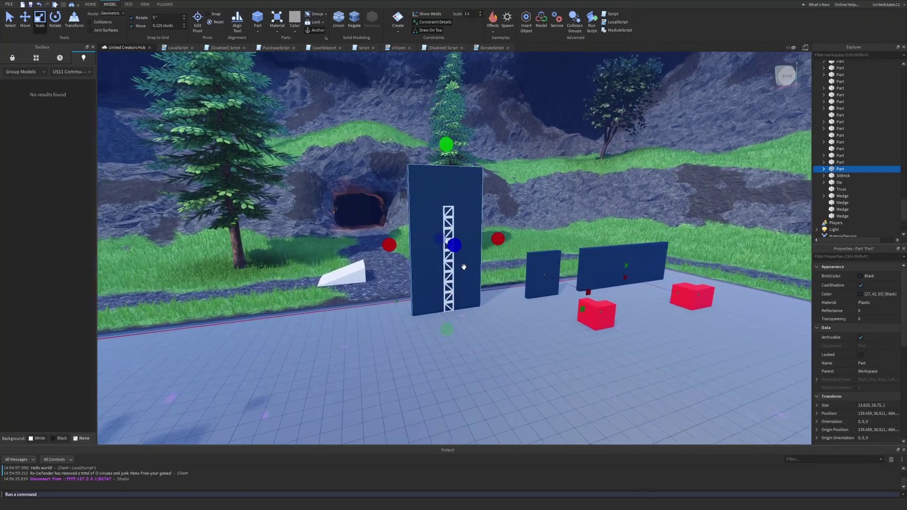
# Thicken the tower's base block along the Z axis.
pyautogui.scroll(4, 433, 170)
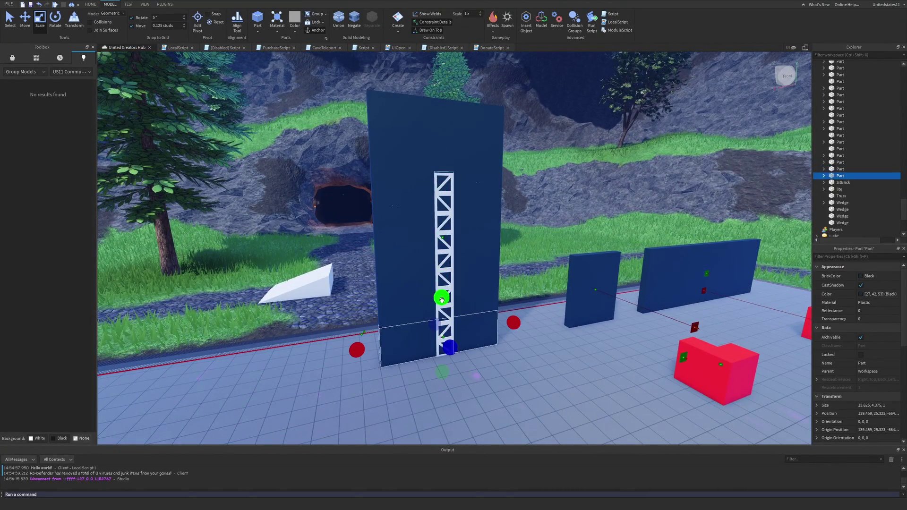
pyautogui.moveTo(461, 358); pyautogui.dragTo(491, 357, button='right')
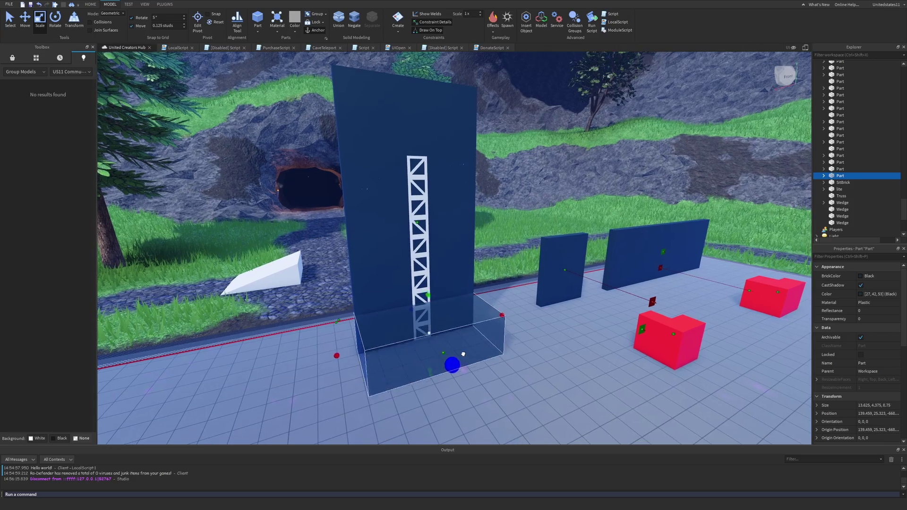
pyautogui.moveTo(441, 321); pyautogui.dragTo(440, 326)
pyautogui.moveTo(445, 329); pyautogui.dragTo(472, 302, button='right')
# Duplicate a red cube, move the copy to the tower's foot, and shrink its depth.
pyautogui.click(532, 245)
pyautogui.scroll(2, 529, 247)
pyautogui.hotkey('ctrl', 'd')
pyautogui.moveTo(569, 260); pyautogui.dragTo(488, 231)
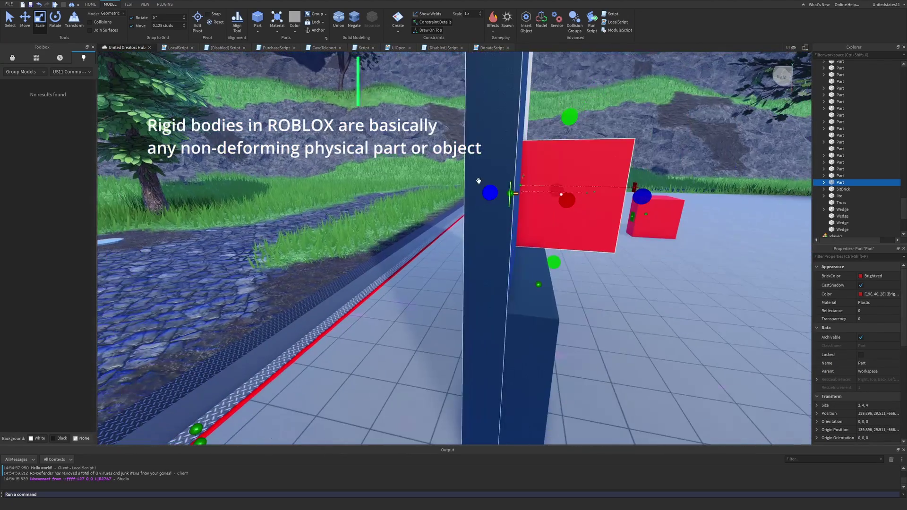
pyautogui.moveTo(478, 181); pyautogui.dragTo(501, 184)
pyautogui.moveTo(501, 184); pyautogui.dragTo(483, 134, button='right')
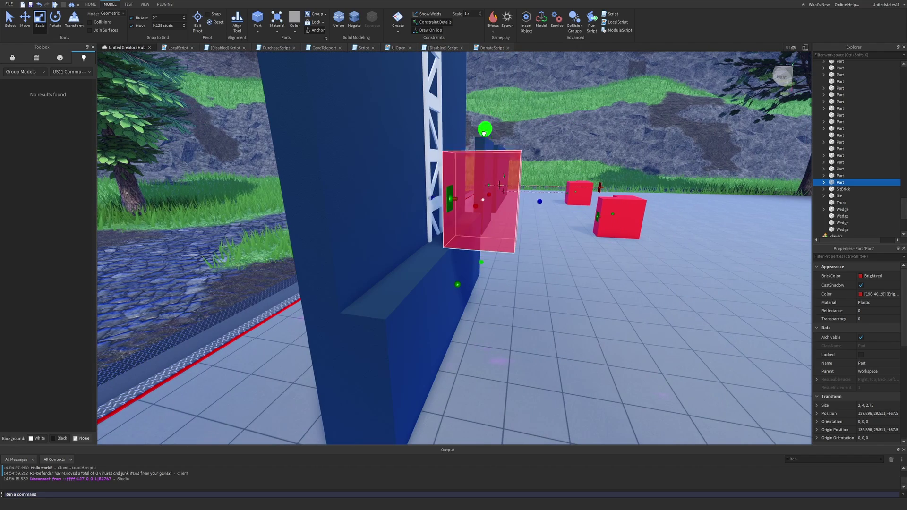
# Inspect the red block's attachment and PlaneConstraint in the Explorer.
pyautogui.click(839, 190)
pyautogui.keyDown('ctrl'); pyautogui.click(840, 196); pyautogui.keyUp('ctrl')
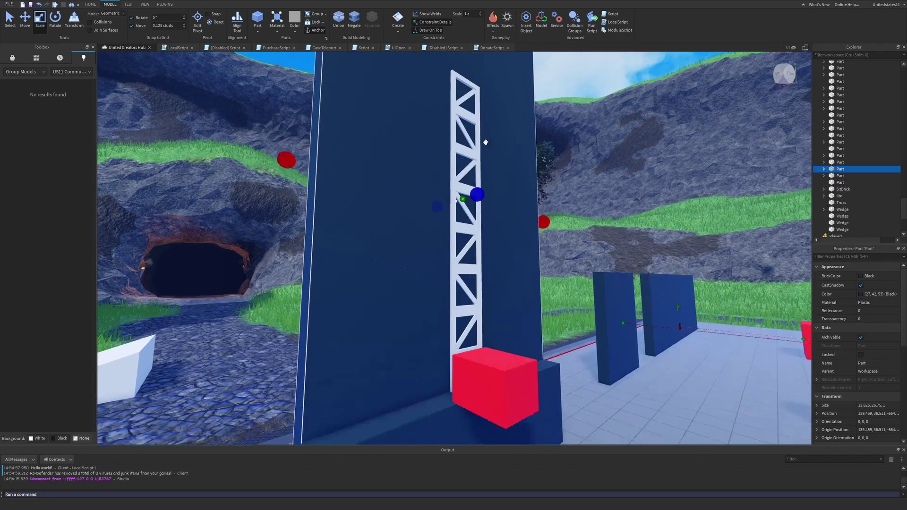
pyautogui.click(461, 211)
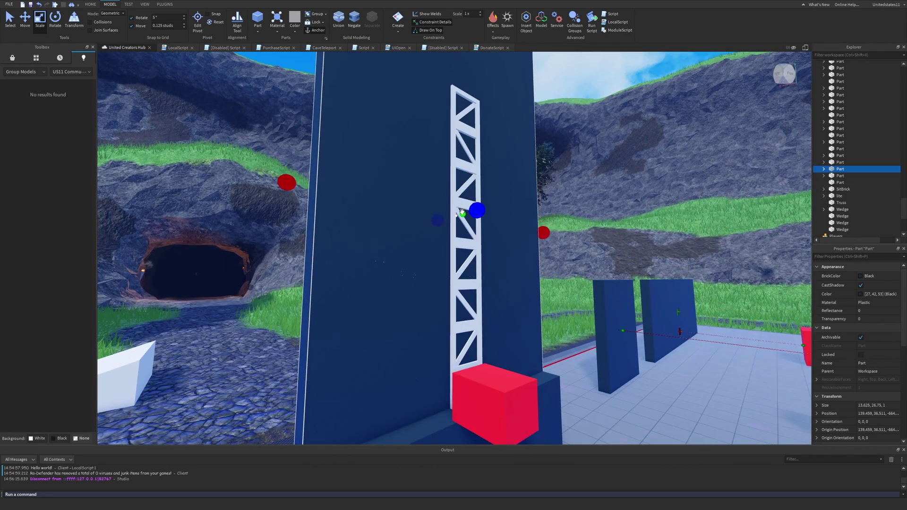
pyautogui.click(549, 171)
pyautogui.moveTo(548, 171); pyautogui.dragTo(591, 194, button='right')
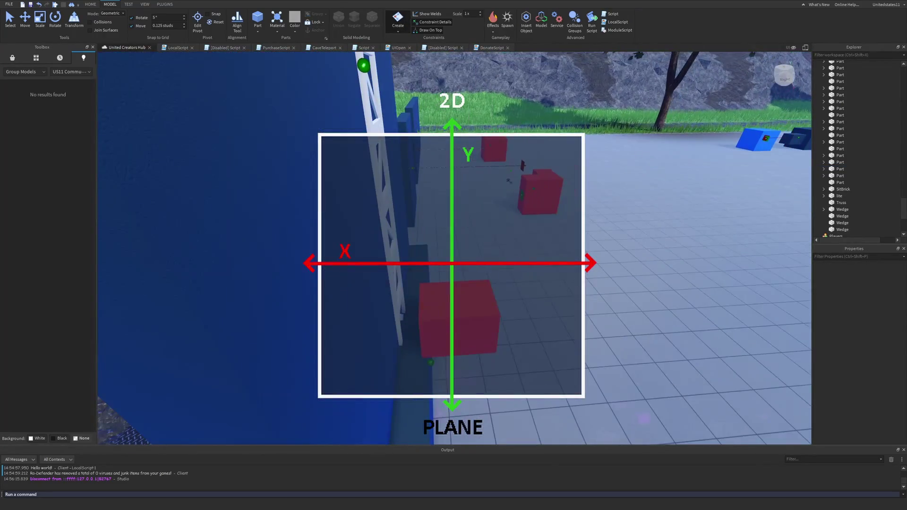
pyautogui.scroll(10, 473, 184)
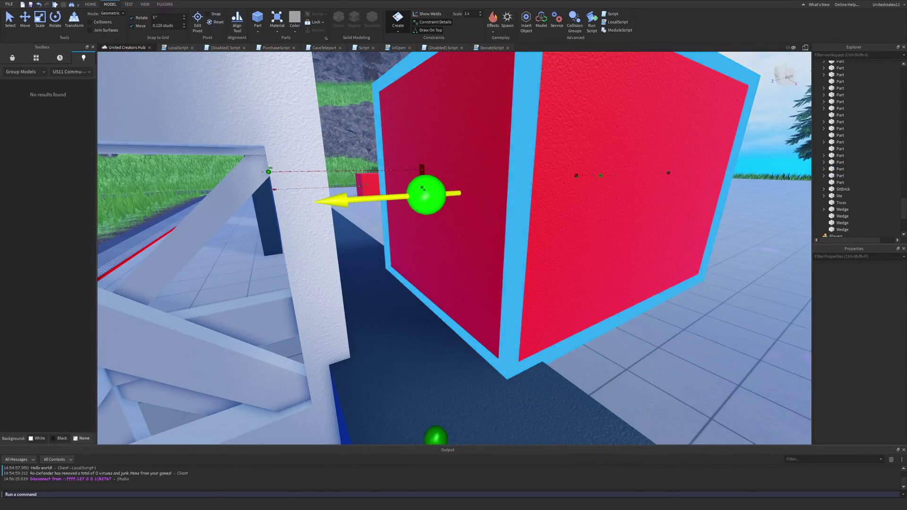
# Nudge the red block along the tower and reshape it into a long, flat slab.
pyautogui.click(423, 188)
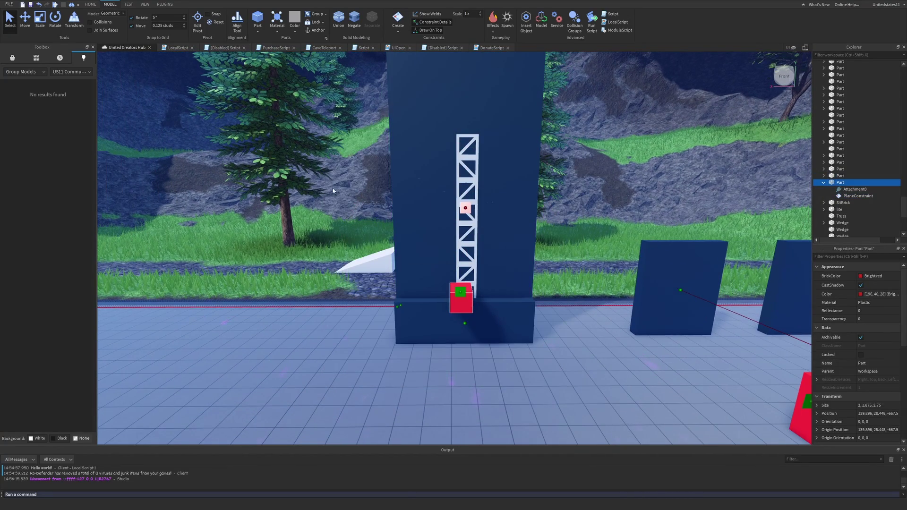
pyautogui.hotkey('ctrl', '2')
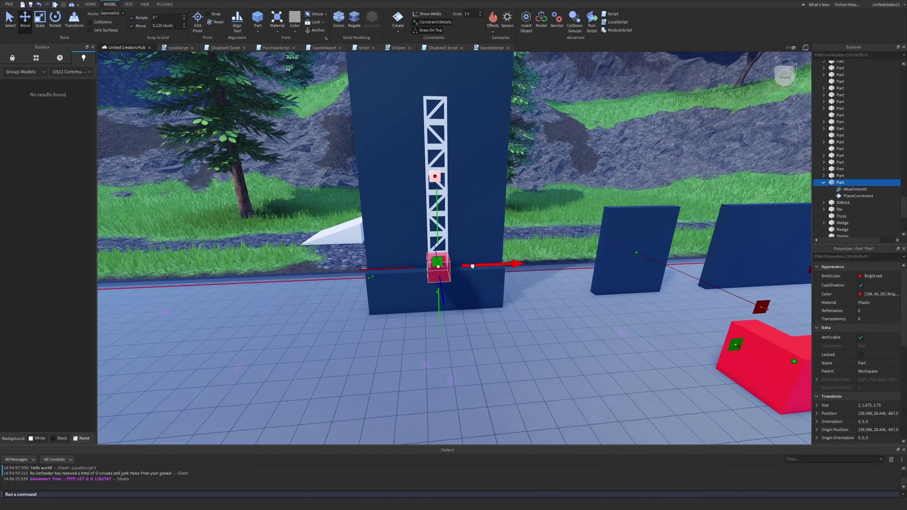
pyautogui.scroll(-3, 472, 266)
pyautogui.moveTo(472, 261); pyautogui.dragTo(472, 261)
pyautogui.moveTo(472, 260); pyautogui.dragTo(520, 218, button='right')
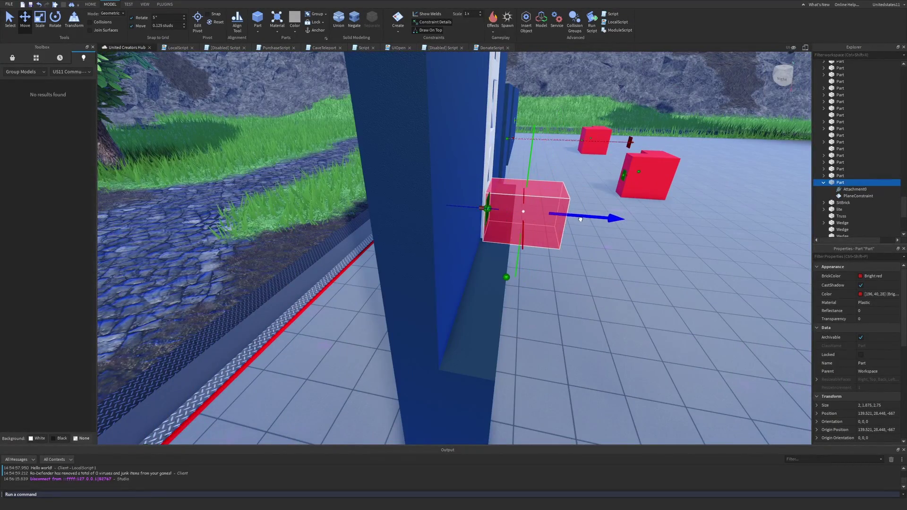
pyautogui.moveTo(581, 219); pyautogui.dragTo(496, 213, button='right')
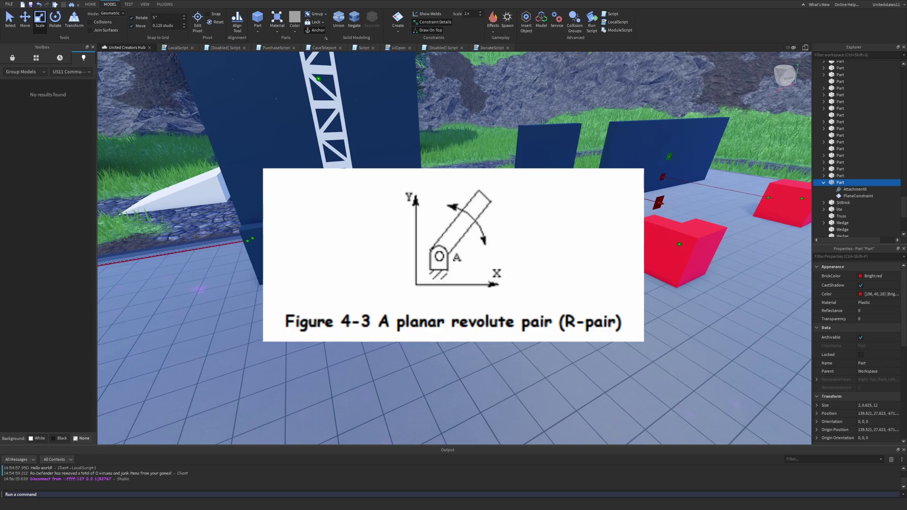
pyautogui.moveTo(375, 274); pyautogui.dragTo(364, 264)
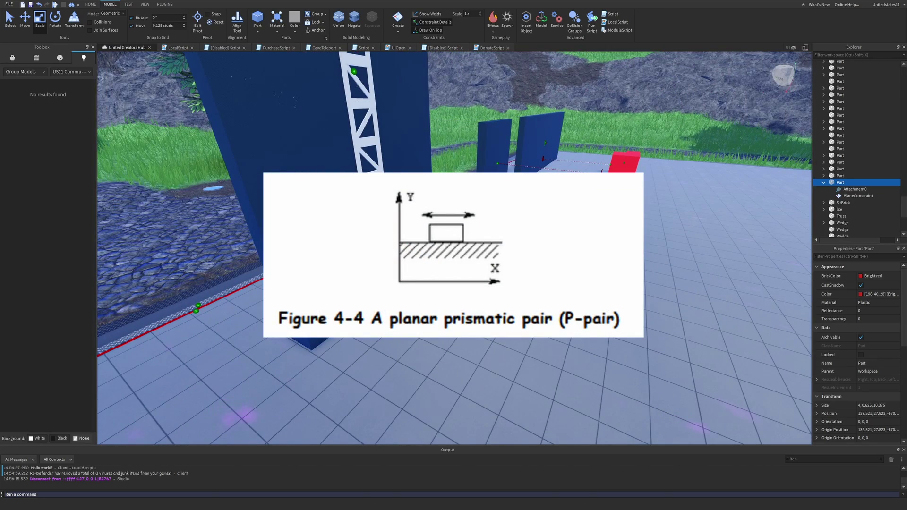
pyautogui.press('s')
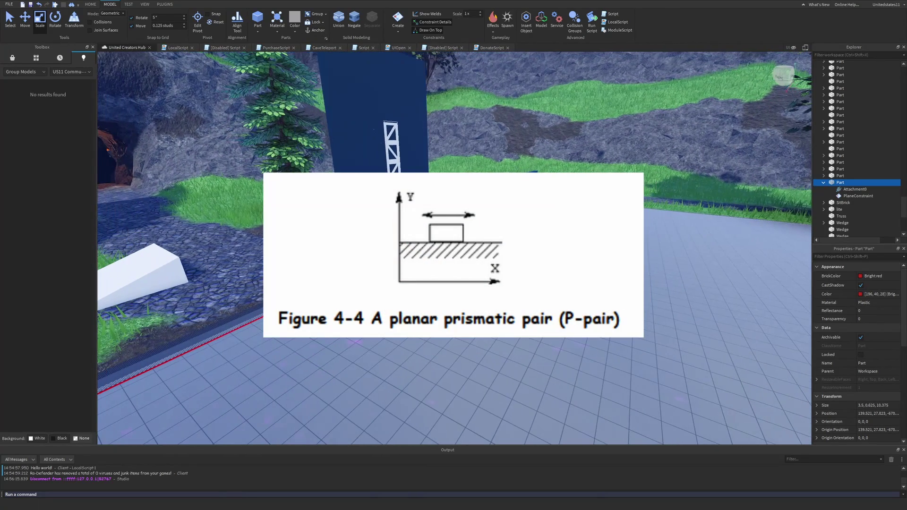
pyautogui.keyDown('ctrl'); pyautogui.click(473, 191); pyautogui.keyUp('ctrl')
pyautogui.keyDown('ctrl'); pyautogui.click(473, 191); pyautogui.keyUp('ctrl')
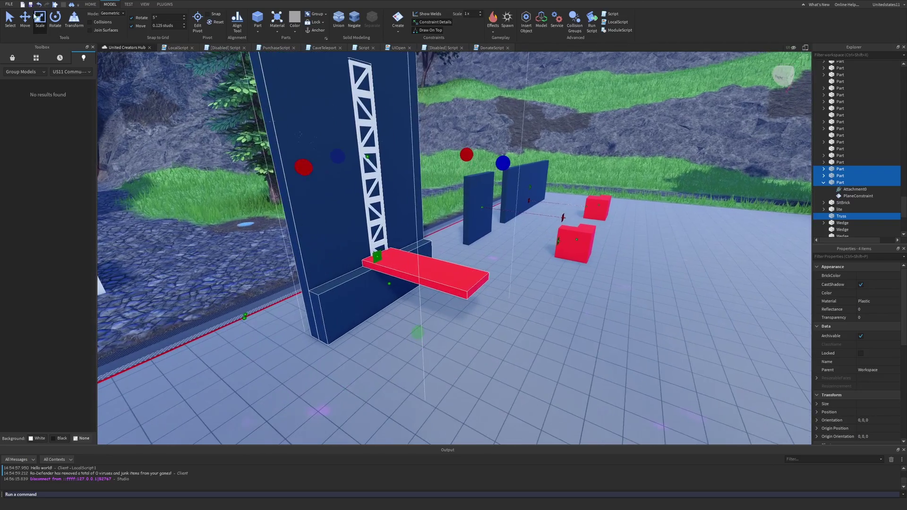
# Duplicate the tower with its truss and red slab, and move the copy right.
pyautogui.hotkey('ctrl', '2')
pyautogui.hotkey('ctrl', 'd')
pyautogui.moveTo(472, 191); pyautogui.dragTo(519, 192)
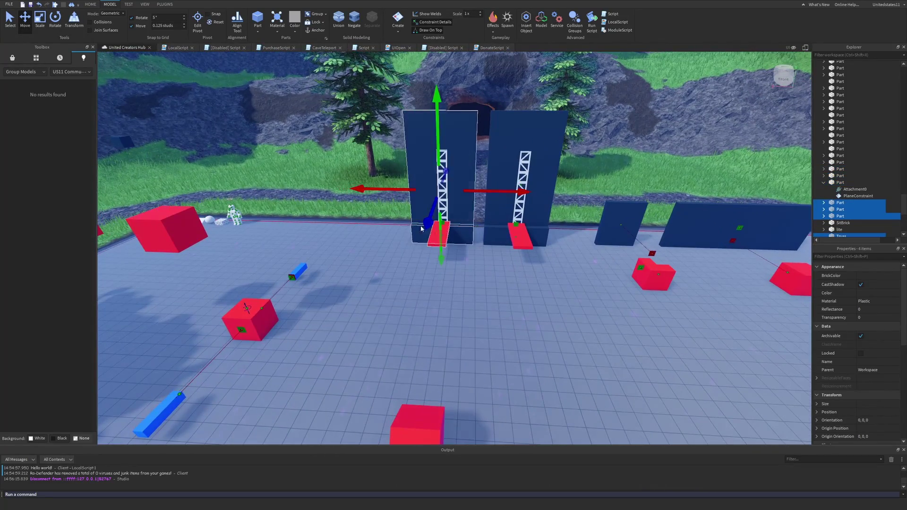
pyautogui.press('w')
pyautogui.click(433, 235)
pyautogui.press('w')
pyautogui.press('a')
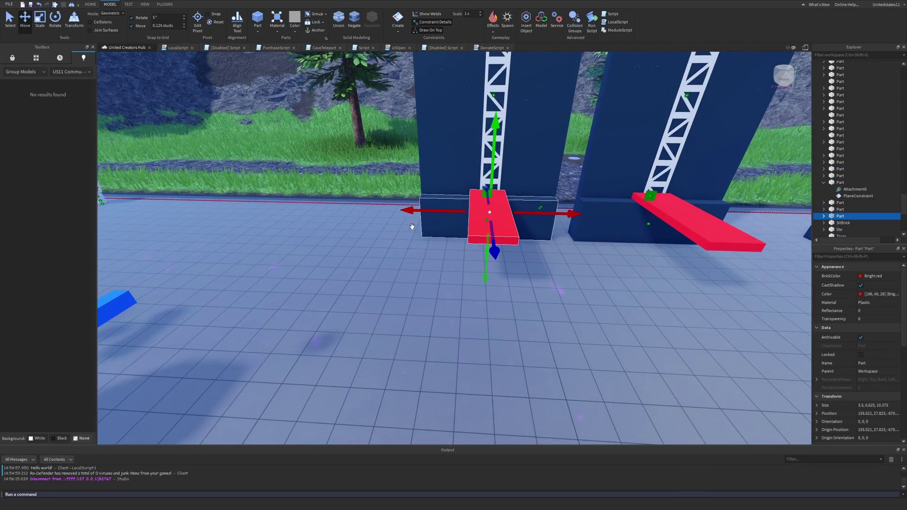
# Widen the copied tower's red slab along the wall and make it thinner.
pyautogui.click(39, 19)
pyautogui.scroll(-3, 425, 237)
pyautogui.scroll(4, 460, 302)
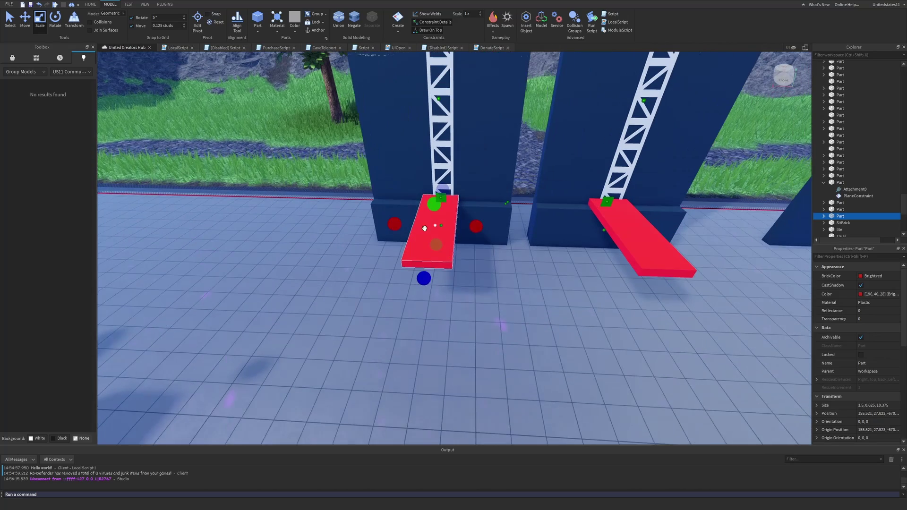
pyautogui.moveTo(465, 241); pyautogui.dragTo(467, 236)
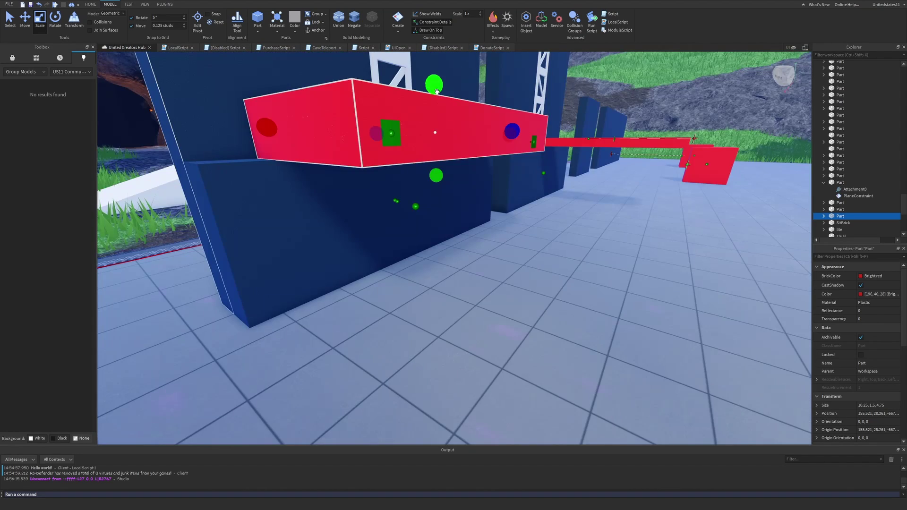
pyautogui.moveTo(433, 83); pyautogui.dragTo(433, 95)
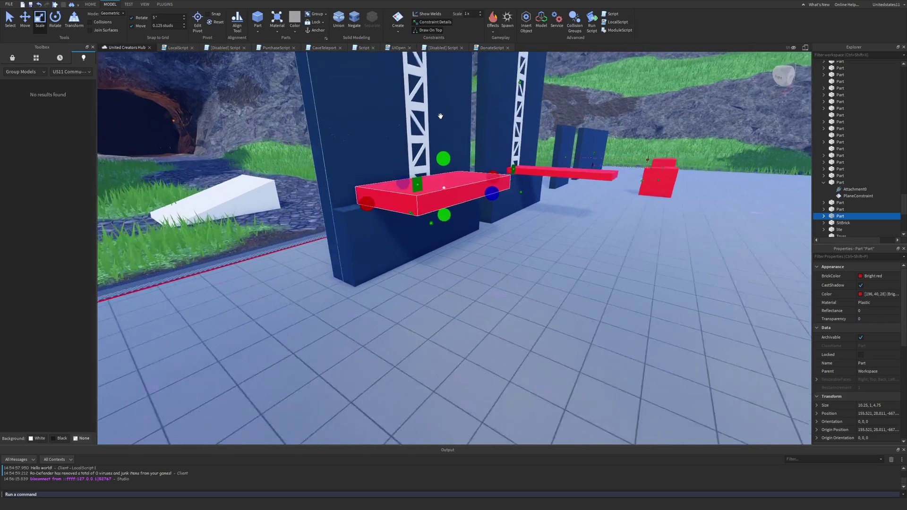
pyautogui.scroll(-5, 441, 114)
pyautogui.moveTo(441, 113); pyautogui.dragTo(378, 118, button='right')
pyautogui.scroll(6, 378, 118)
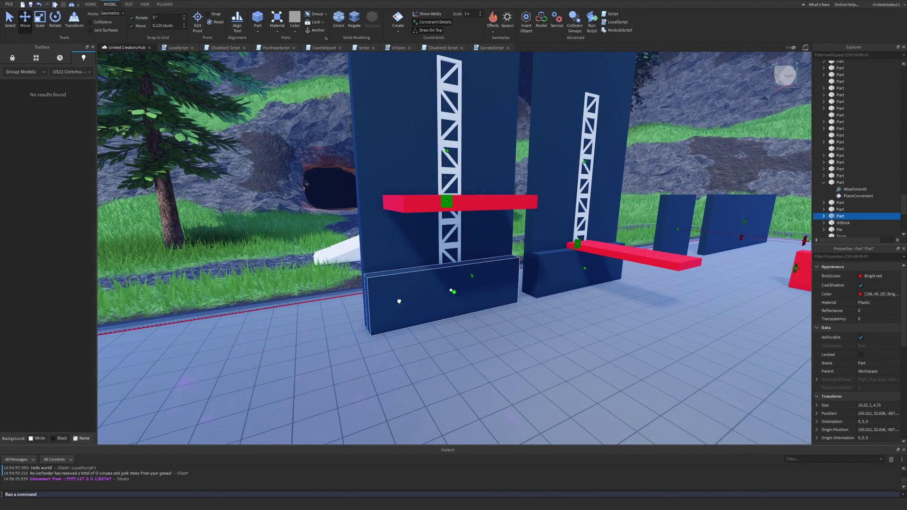
pyautogui.click(444, 207)
pyautogui.scroll(-3, 445, 208)
# Raise the right wall's red ledge and make the blue base slab taller.
pyautogui.hotkey('ctrl', '2')
pyautogui.moveTo(444, 207); pyautogui.dragTo(425, 227, button='right')
pyautogui.scroll(4, 464, 232)
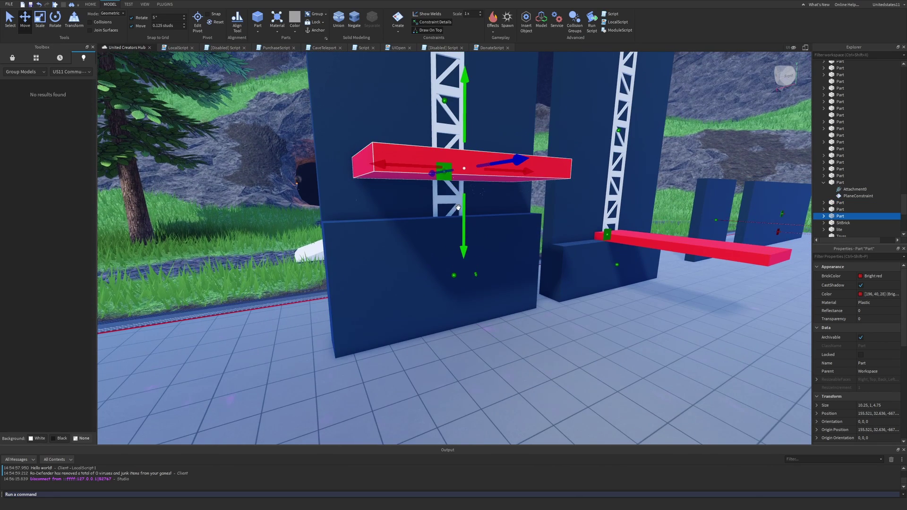
pyautogui.scroll(-2, 464, 232)
pyautogui.click(516, 251)
pyautogui.moveTo(539, 207); pyautogui.dragTo(538, 176)
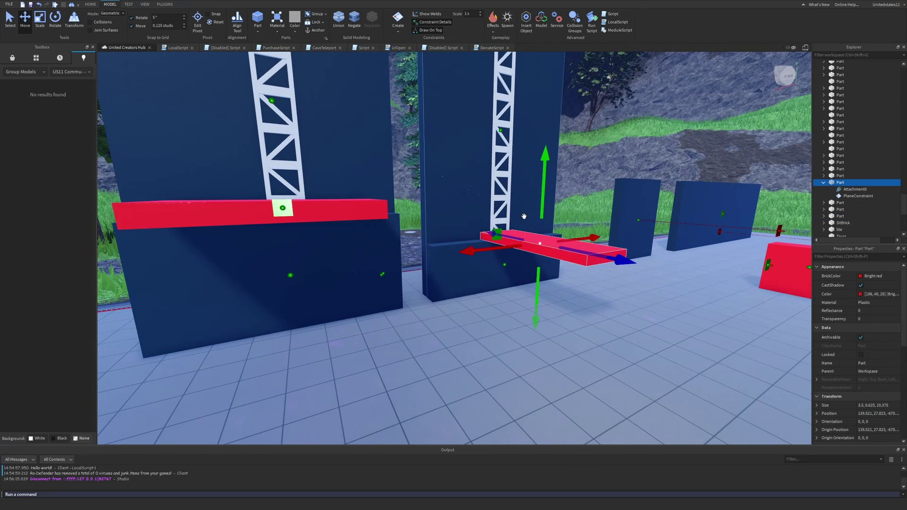
pyautogui.click(484, 257)
pyautogui.hotkey('ctrl', '3')
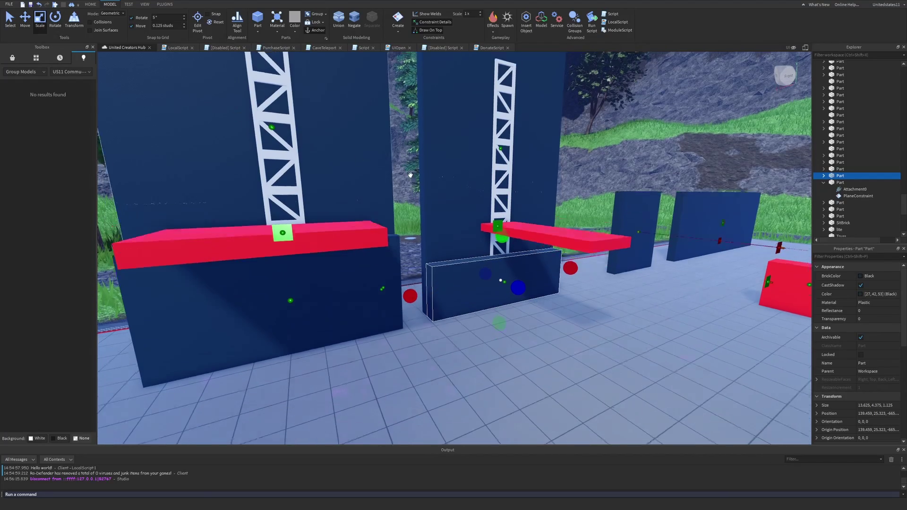
pyautogui.moveTo(496, 222); pyautogui.dragTo(498, 200)
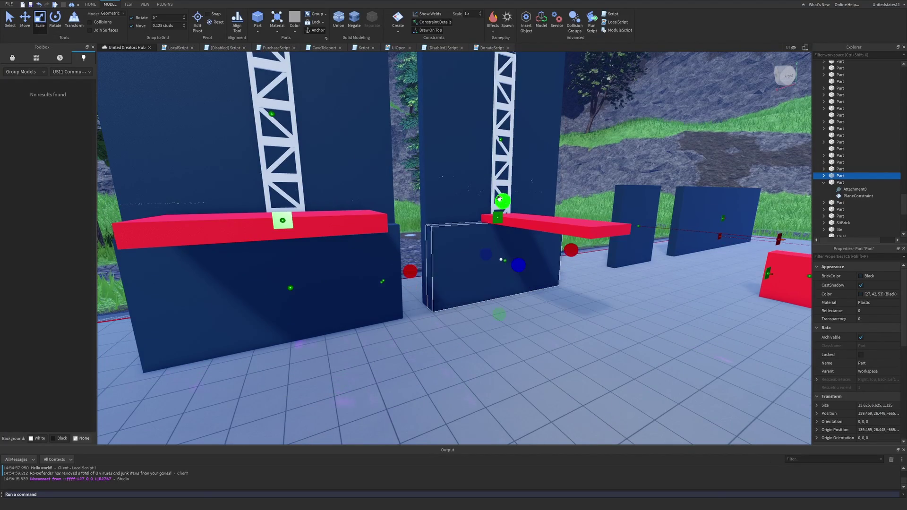
pyautogui.scroll(-3, 567, 179)
pyautogui.click(610, 167)
pyautogui.moveTo(610, 167); pyautogui.dragTo(520, 180, button='right')
pyautogui.scroll(3, 512, 186)
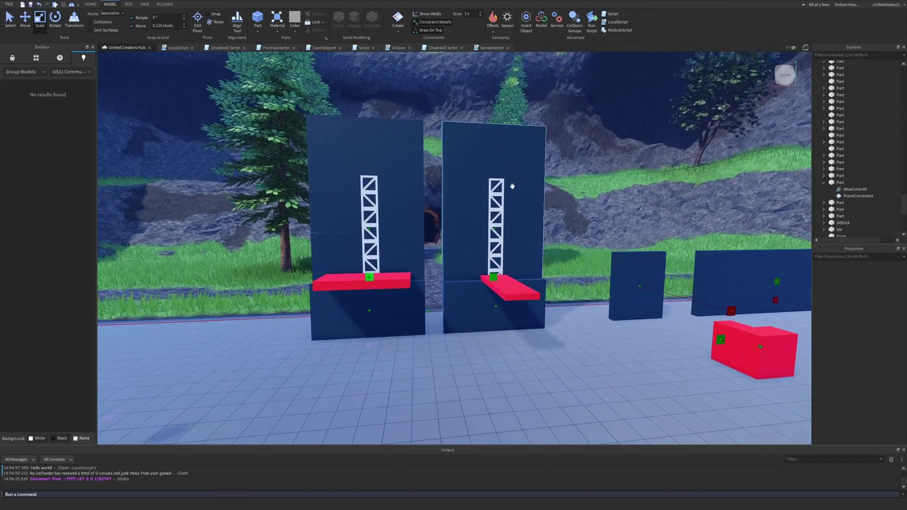
# Shift the middle wall further to the right.
pyautogui.click(496, 189)
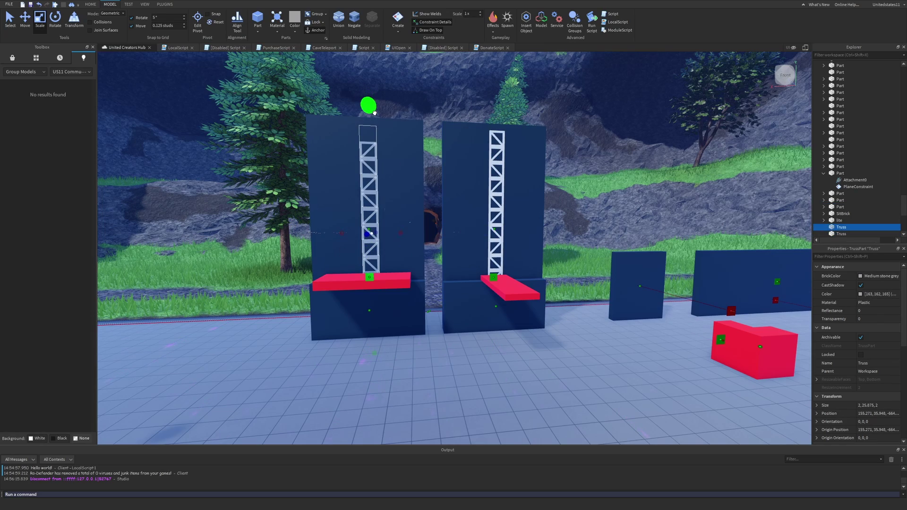
pyautogui.moveTo(441, 103); pyautogui.dragTo(548, 136, button='right')
pyautogui.click(548, 136)
pyautogui.press('w')
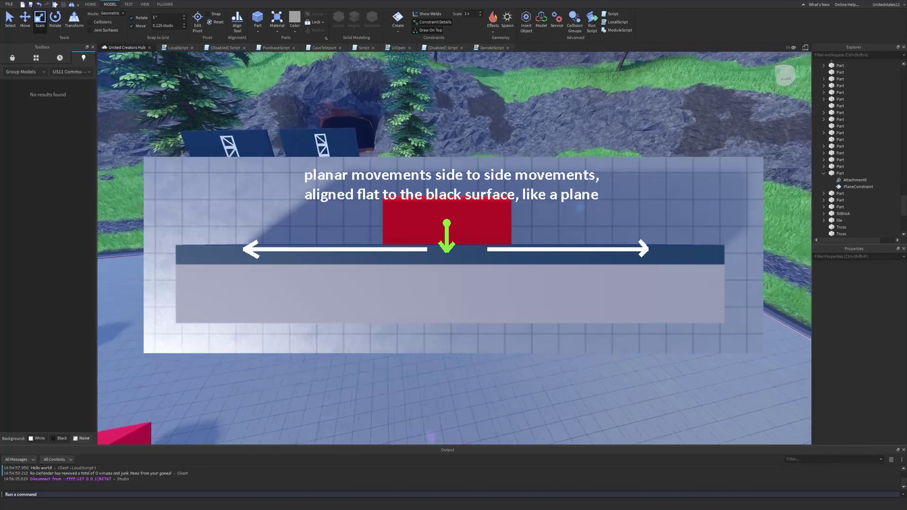
pyautogui.press('d')
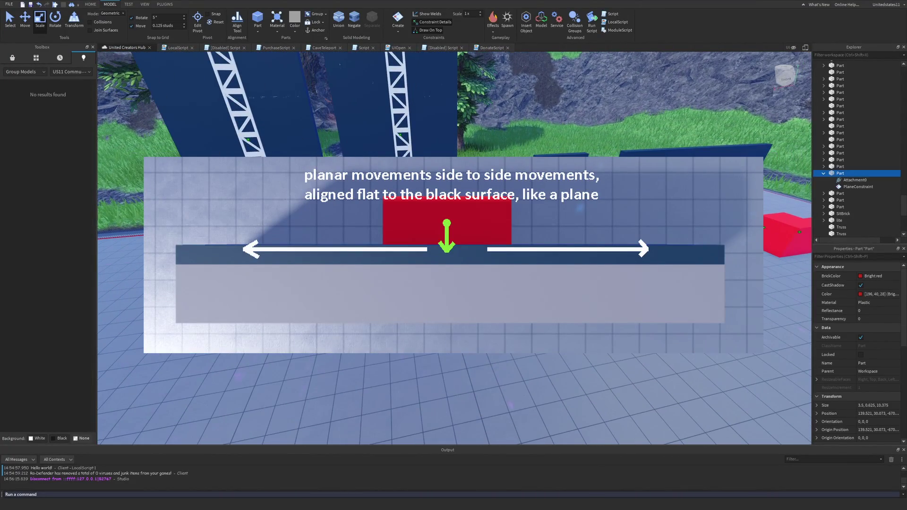
pyautogui.press('w')
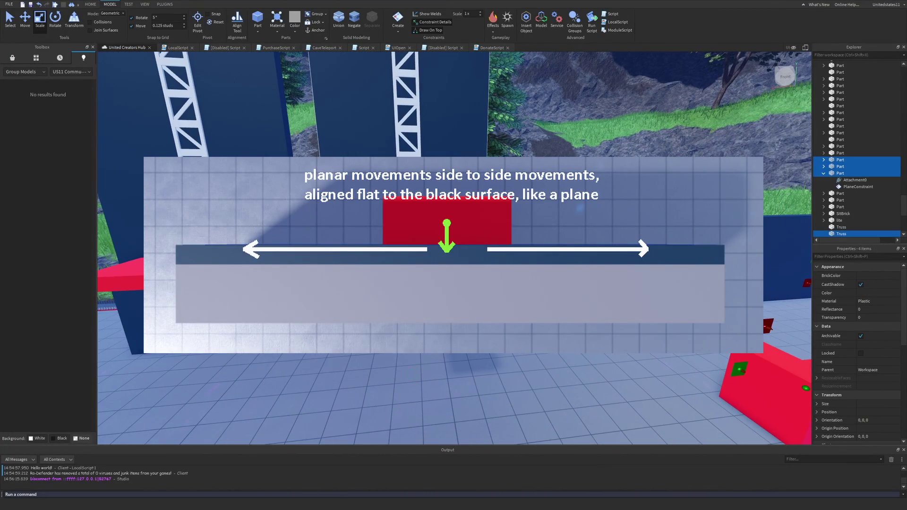
pyautogui.press('s')
pyautogui.hotkey('ctrl', '2')
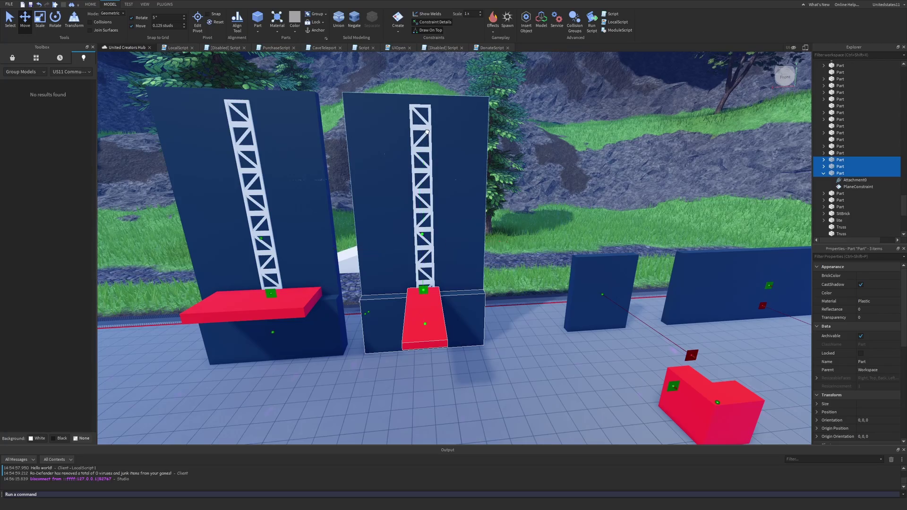
pyautogui.moveTo(461, 245); pyautogui.dragTo(492, 255)
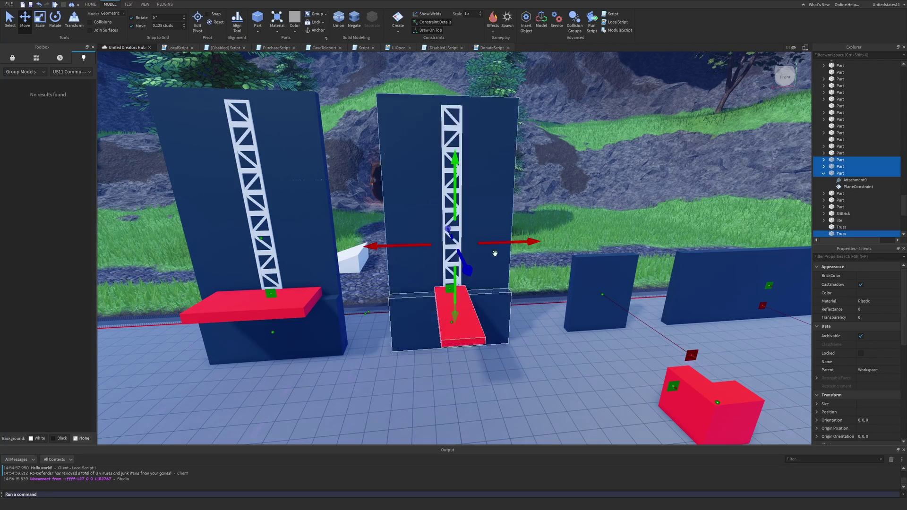
pyautogui.click(584, 166)
pyautogui.scroll(-3, 584, 167)
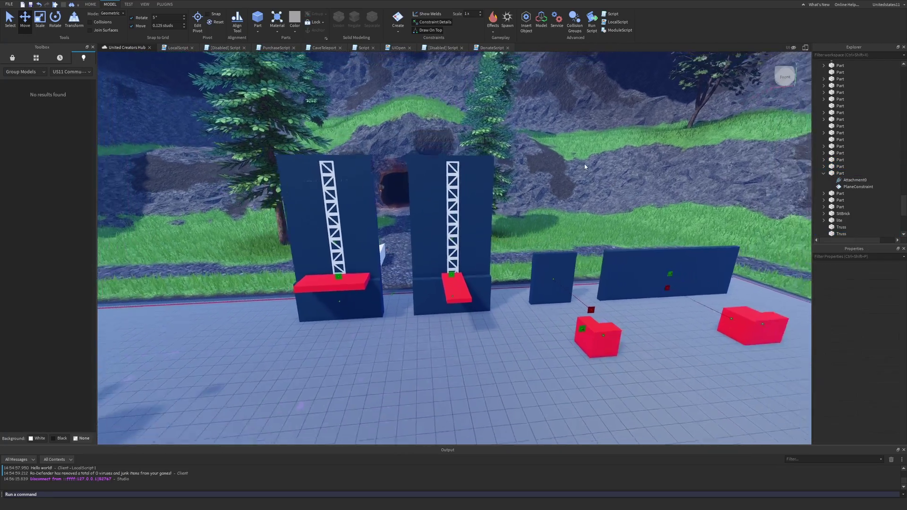
pyautogui.moveTo(585, 166); pyautogui.dragTo(583, 155, button='right')
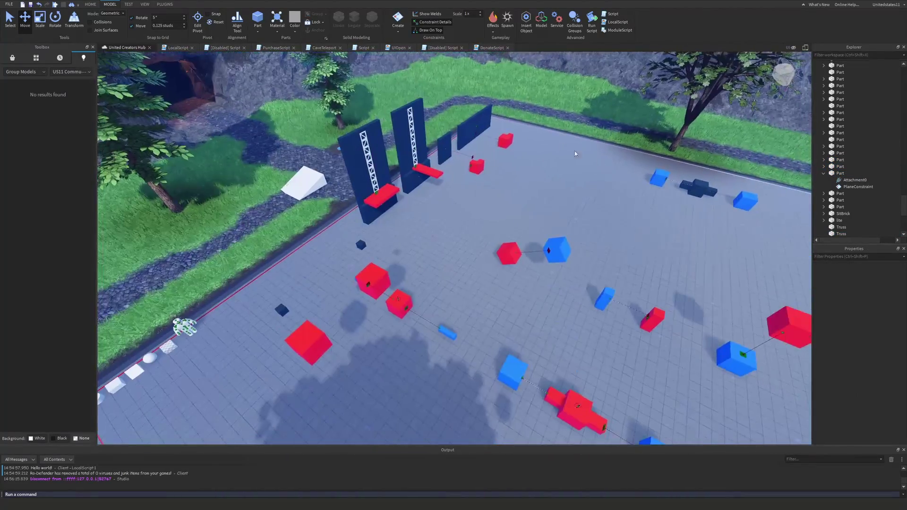
# Show the Plugins tab and select four red blocks on the baseplate.
pyautogui.scroll(2, 539, 140)
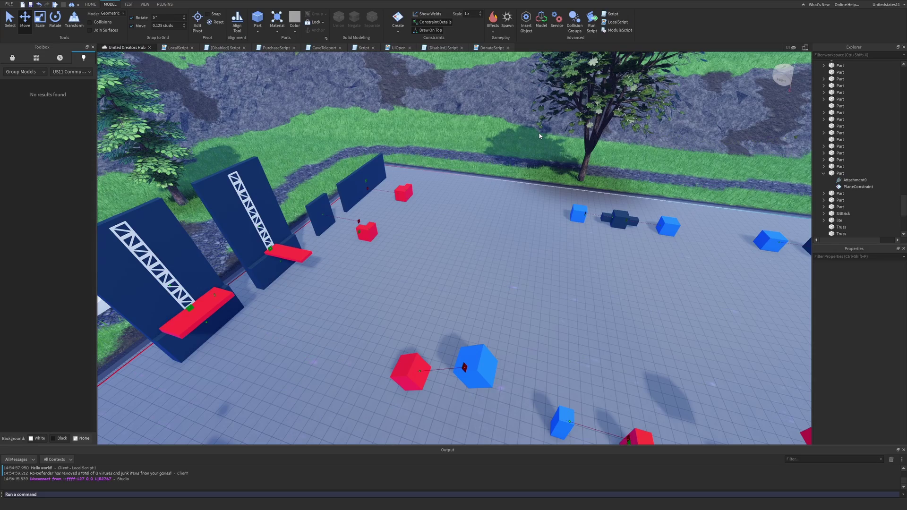
pyautogui.scroll(-3, 540, 134)
pyautogui.moveTo(540, 132); pyautogui.dragTo(479, 193, button='right')
pyautogui.scroll(3, 479, 193)
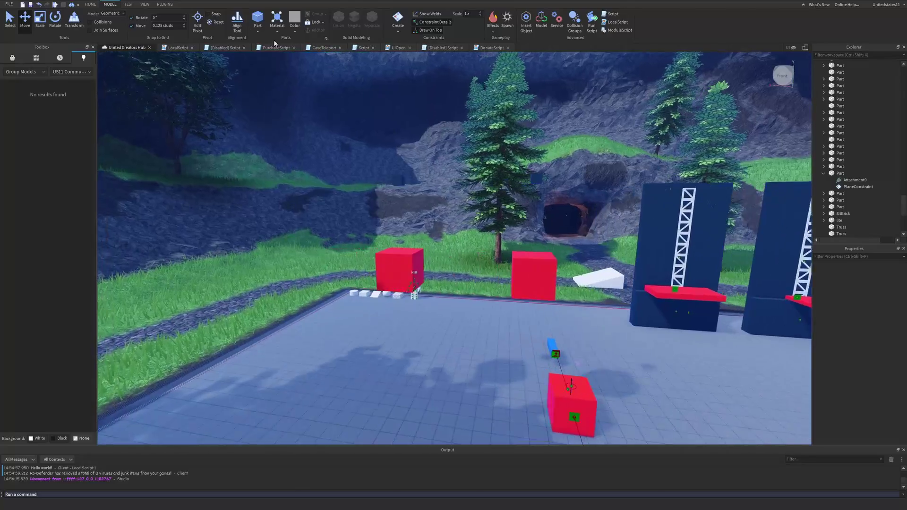
pyautogui.click(164, 4)
pyautogui.scroll(3, 392, 198)
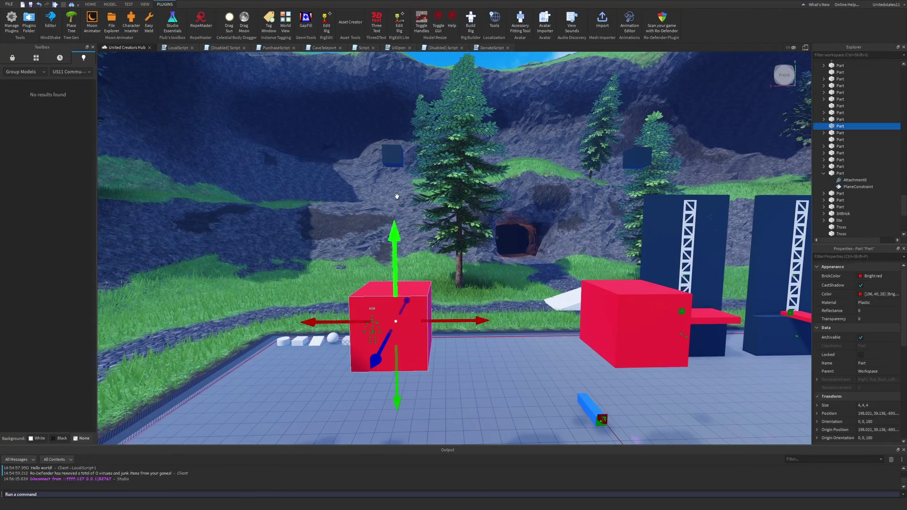
pyautogui.keyDown('ctrl'); pyautogui.click(392, 156); pyautogui.keyUp('ctrl')
pyautogui.press('d')
pyautogui.moveTo(548, 317); pyautogui.dragTo(552, 291, button='right')
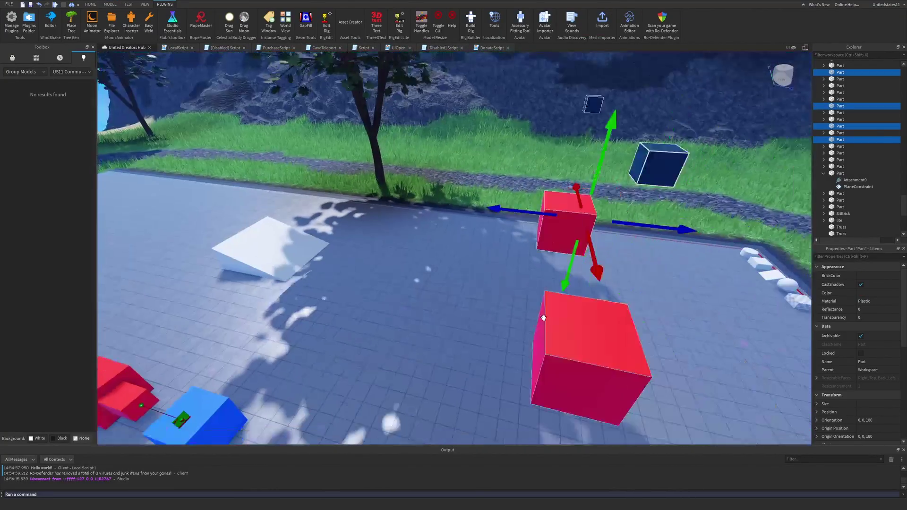
pyautogui.scroll(-6, 552, 291)
pyautogui.moveTo(517, 208); pyautogui.dragTo(496, 204, button='right')
pyautogui.scroll(3, 494, 203)
pyautogui.moveTo(519, 208); pyautogui.dragTo(482, 142, button='right')
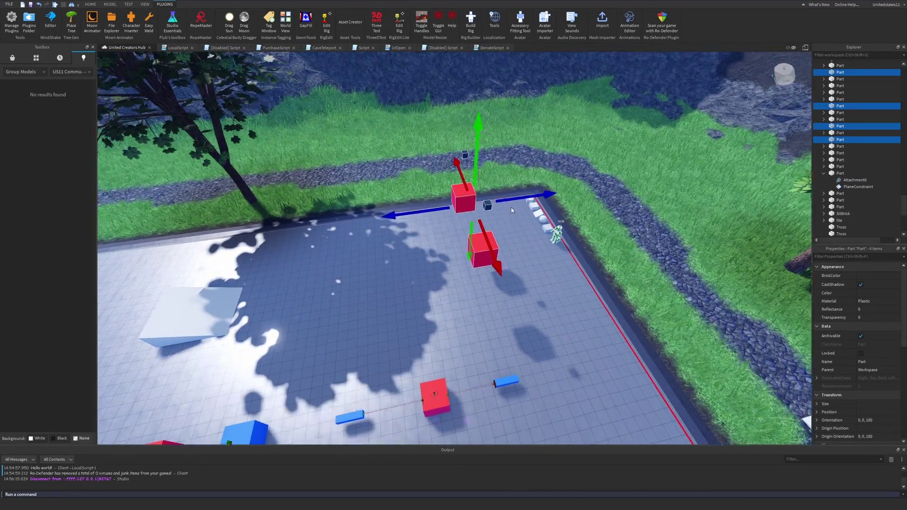
# Duplicate the four red blocks and slide the copies left across the baseplate.
pyautogui.hotkey('ctrl', 'd')
pyautogui.moveTo(429, 204); pyautogui.dragTo(374, 211)
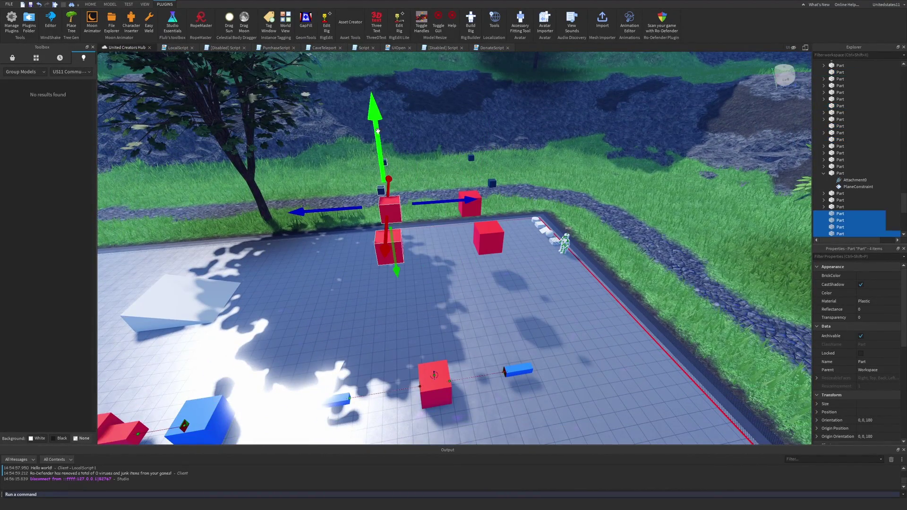
pyautogui.moveTo(377, 149); pyautogui.dragTo(390, 184, button='right')
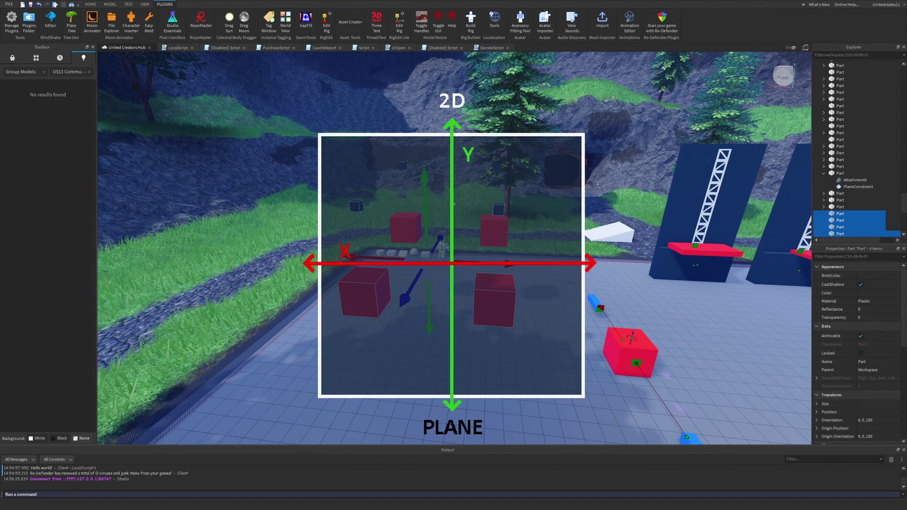
# Scale the small dark part up to 1 × 4 × 4.
pyautogui.click(499, 210)
pyautogui.press('d')
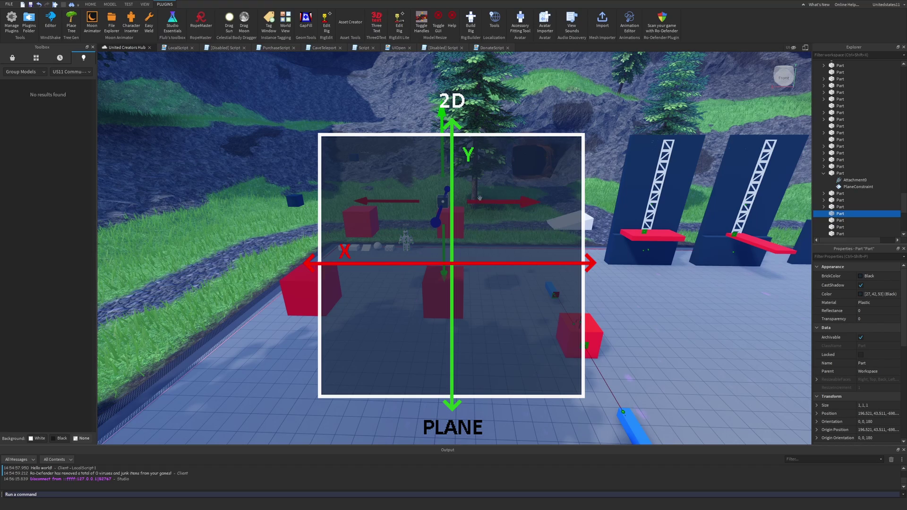
pyautogui.moveTo(336, 108); pyautogui.dragTo(336, 108, button='right')
pyautogui.click(109, 4)
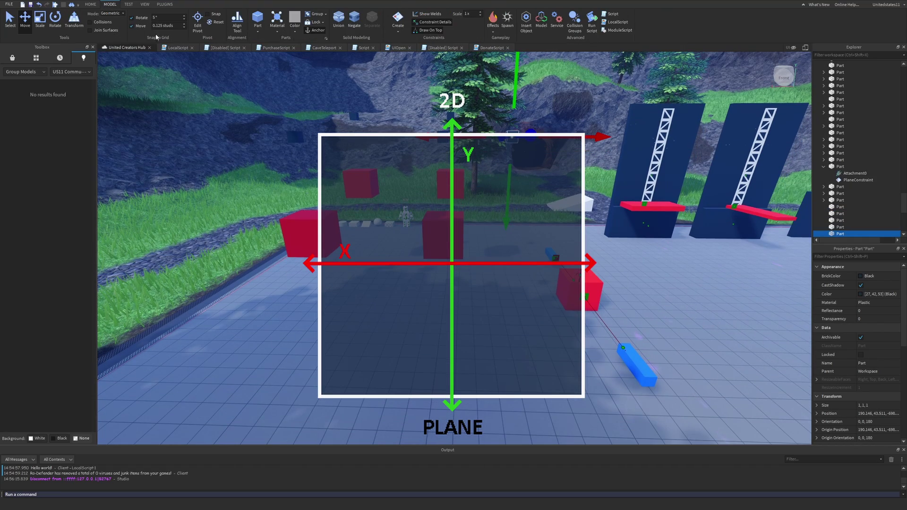
pyautogui.press('f')
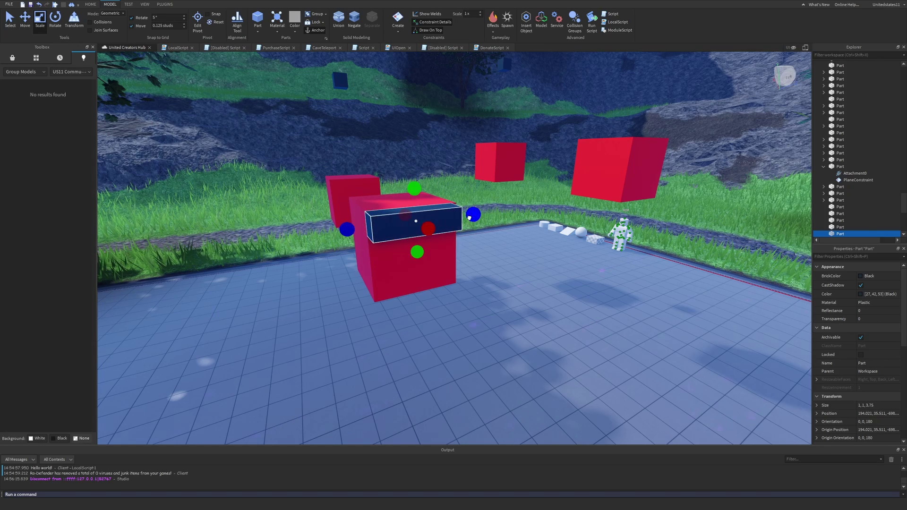
pyautogui.moveTo(472, 218); pyautogui.dragTo(472, 219, button='right')
pyautogui.moveTo(419, 146); pyautogui.dragTo(423, 221)
pyautogui.moveTo(423, 221); pyautogui.dragTo(517, 244, button='right')
# Move the dark part along the X axis past the red cubes.
pyautogui.hotkey('ctrl', '2')
pyautogui.moveTo(517, 244); pyautogui.dragTo(585, 268)
pyautogui.scroll(-3, 562, 257)
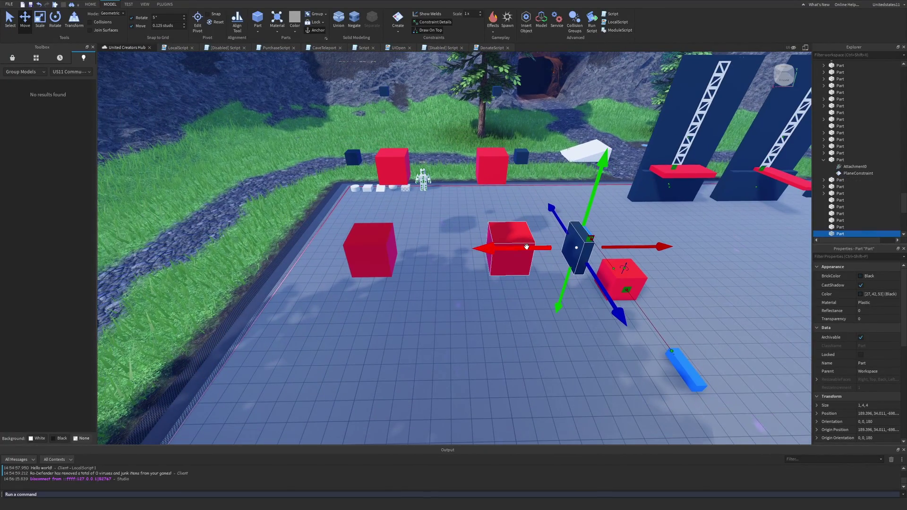
pyautogui.moveTo(523, 248); pyautogui.dragTo(345, 249)
pyautogui.moveTo(323, 248); pyautogui.dragTo(324, 247, button='right')
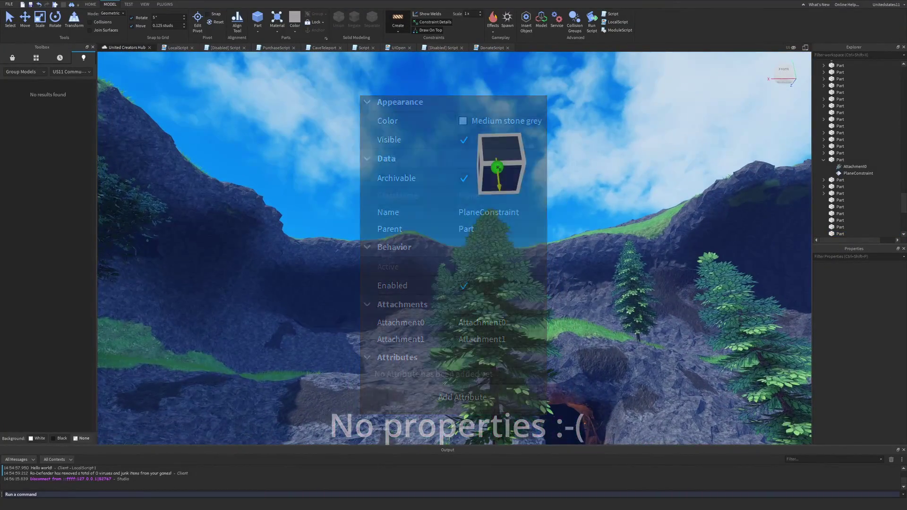
# Attach the rope's end to the red cube with a 1-stud move snap.
pyautogui.press('f')
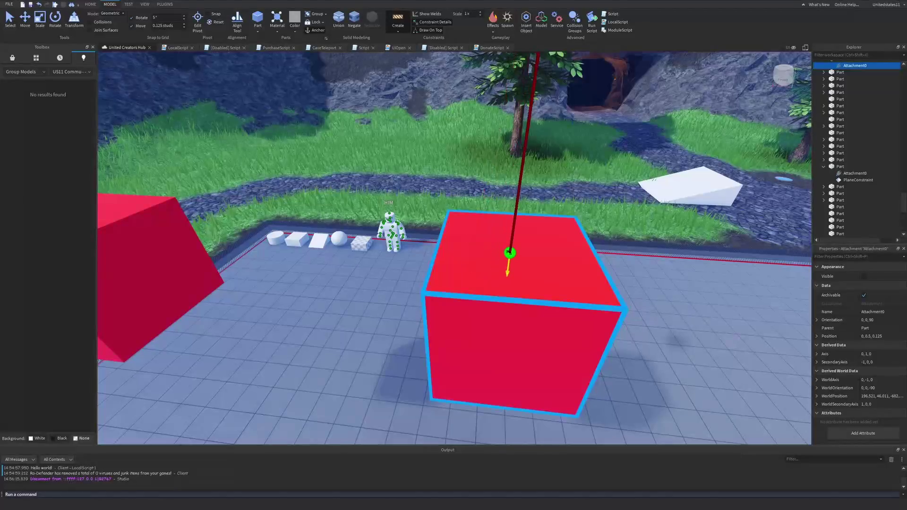
pyautogui.press('Return')
pyautogui.moveTo(524, 255); pyautogui.dragTo(495, 225, button='right')
pyautogui.click(513, 217)
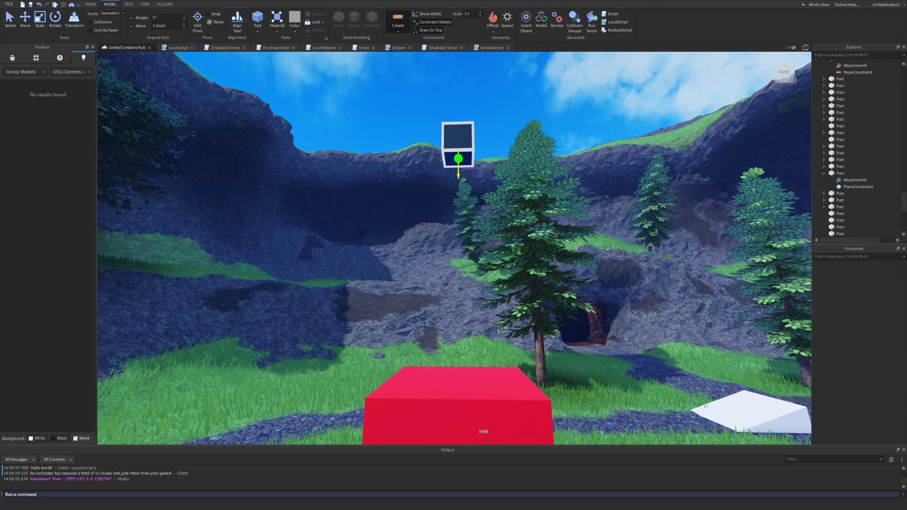
# Pull the camera back to survey the whole course of blue and red parts.
pyautogui.scroll(-10, 471, 209)
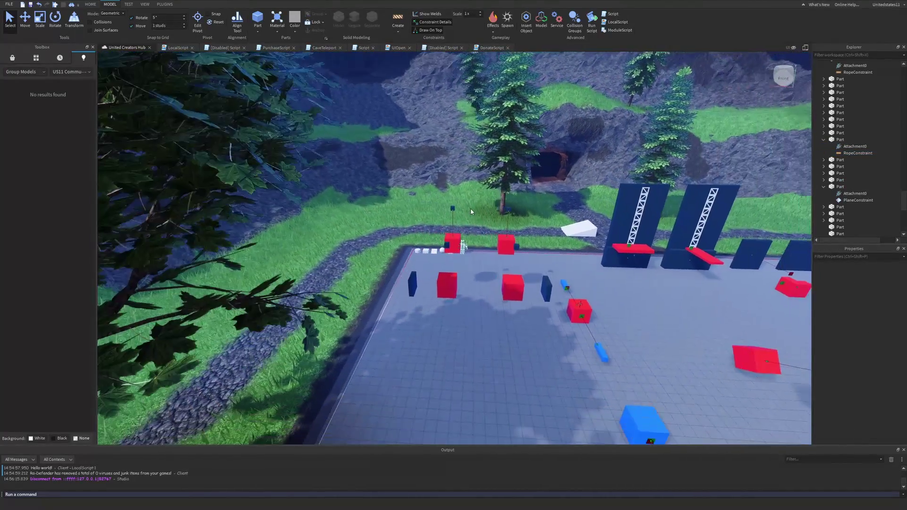
pyautogui.moveTo(472, 208); pyautogui.dragTo(456, 256, button='right')
pyautogui.scroll(-8, 469, 220)
pyautogui.scroll(6, 486, 199)
pyautogui.scroll(-4, 486, 199)
pyautogui.scroll(6, 593, 257)
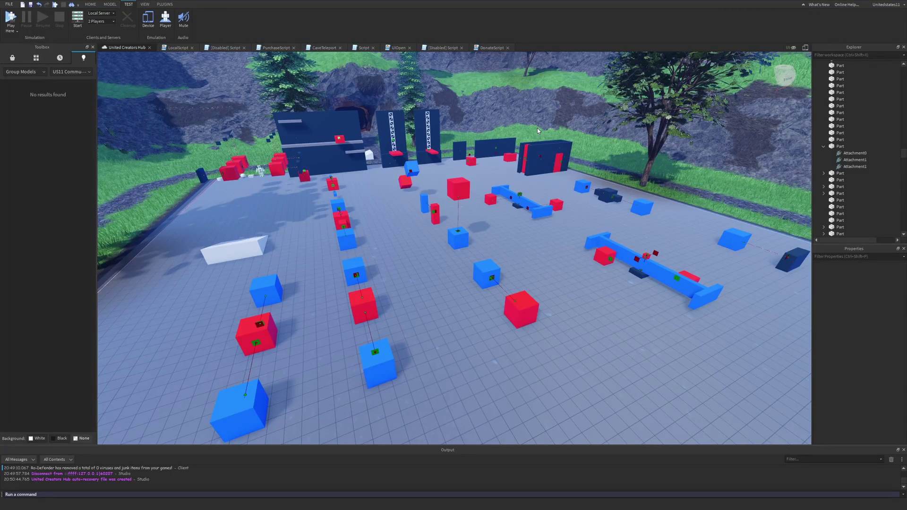
pyautogui.scroll(-5, 565, 166)
pyautogui.press('d')
pyautogui.press('a')
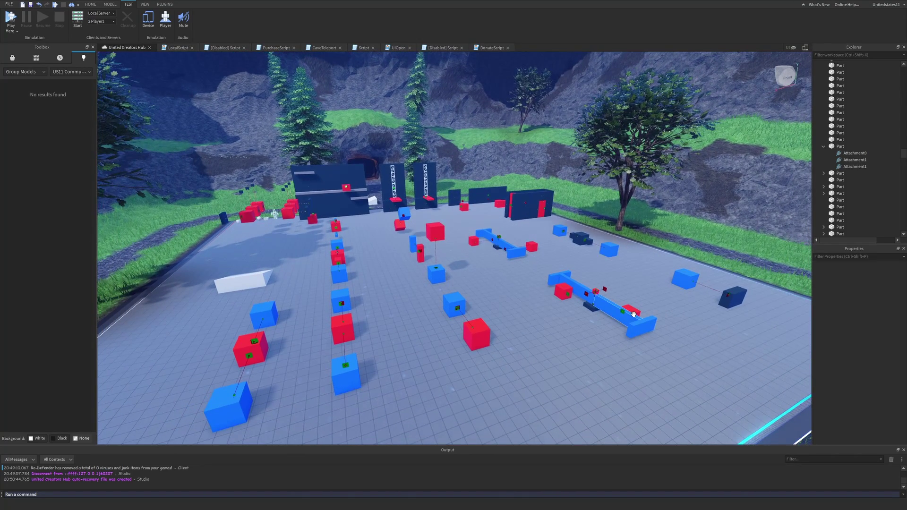
pyautogui.press('a')
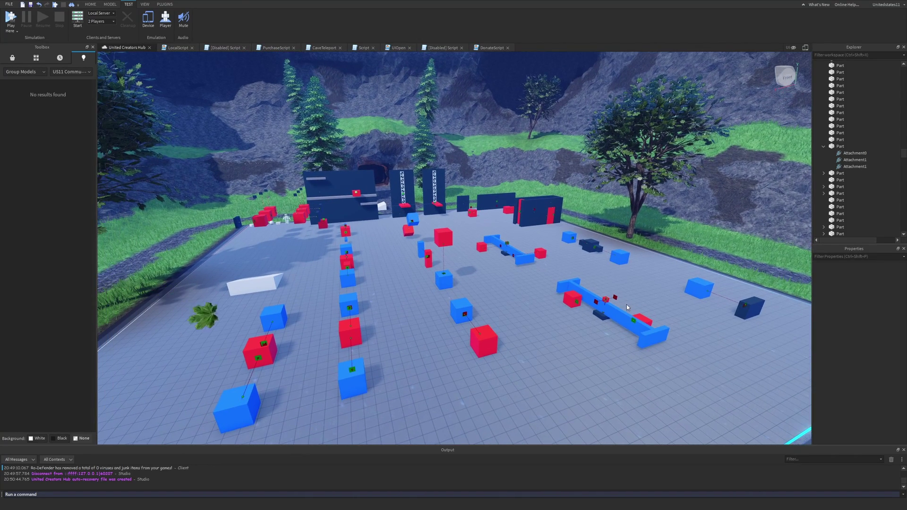
pyautogui.press('w')
pyautogui.press('d')
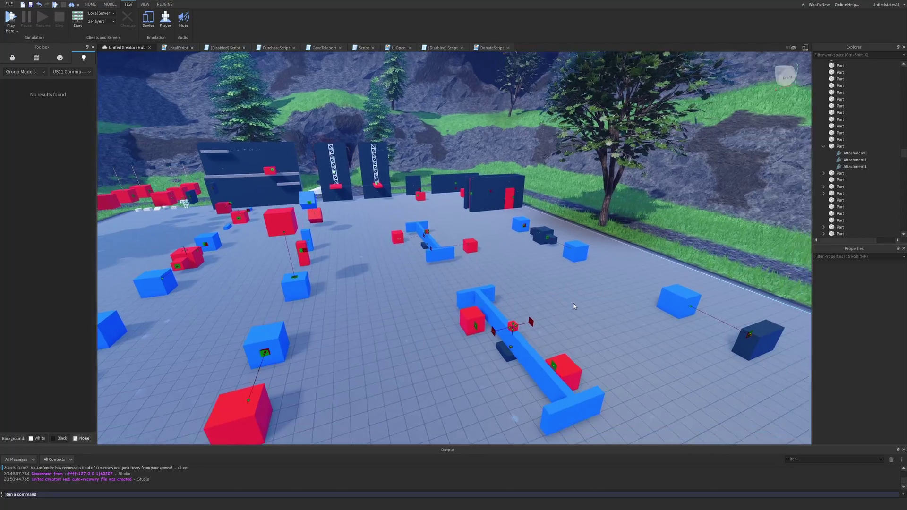
pyautogui.press('a')
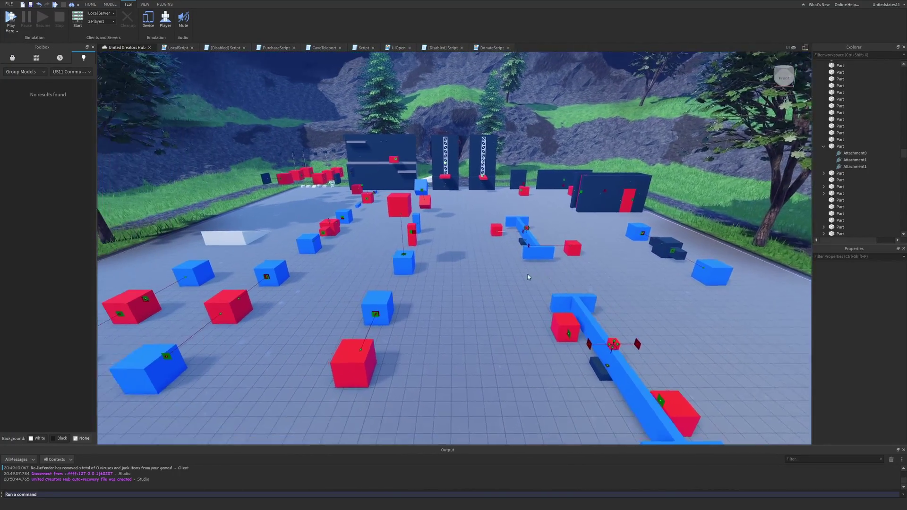
pyautogui.press('a')
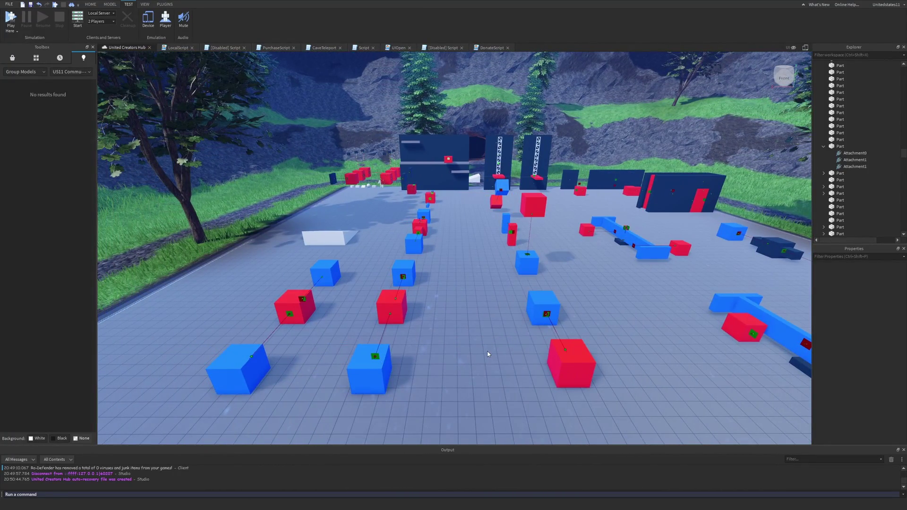
pyautogui.press('w')
pyautogui.scroll(-3, 459, 293)
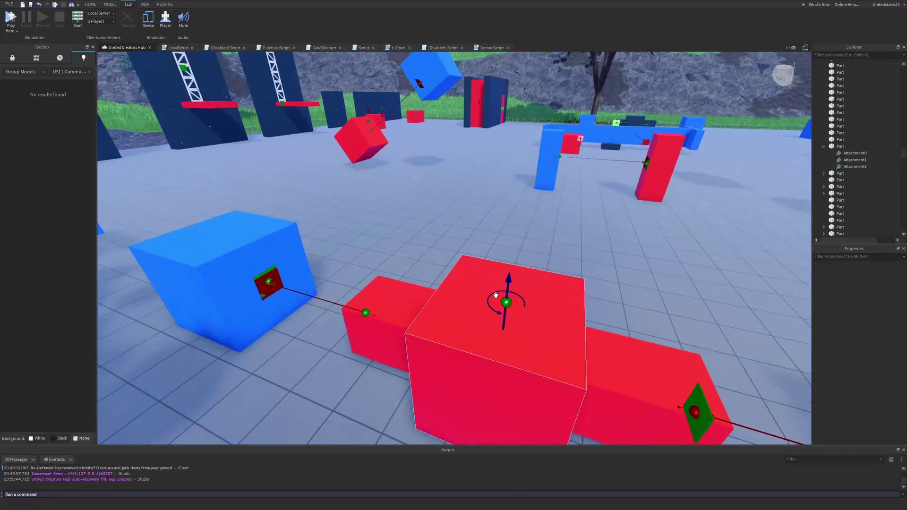
pyautogui.scroll(4, 520, 267)
pyautogui.scroll(-4, 519, 267)
pyautogui.moveTo(473, 254); pyautogui.dragTo(472, 313, button='right')
pyautogui.scroll(-4, 470, 218)
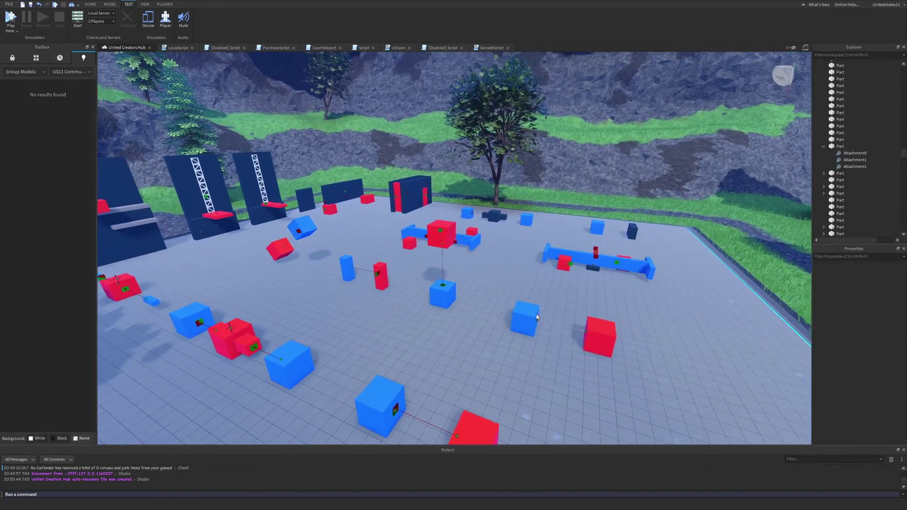
pyautogui.scroll(10, 446, 243)
pyautogui.scroll(-10, 521, 202)
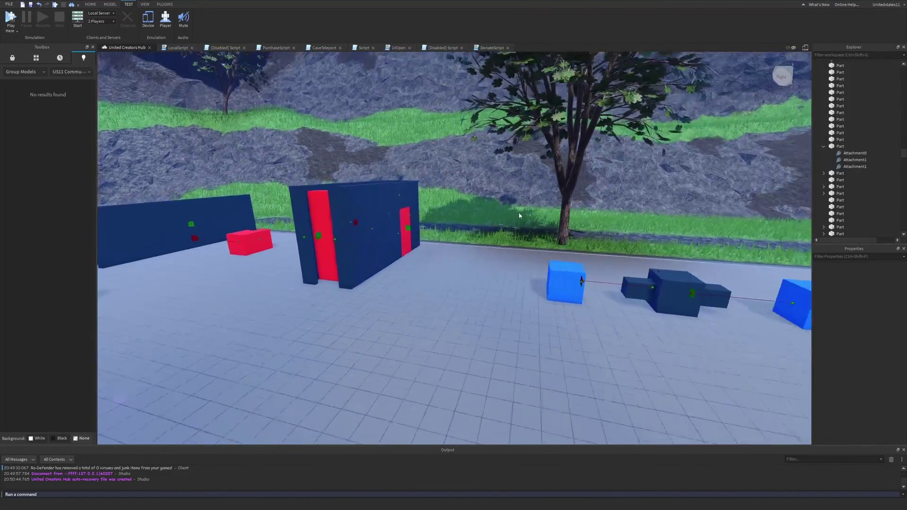
pyautogui.scroll(6, 368, 272)
pyautogui.scroll(-8, 368, 272)
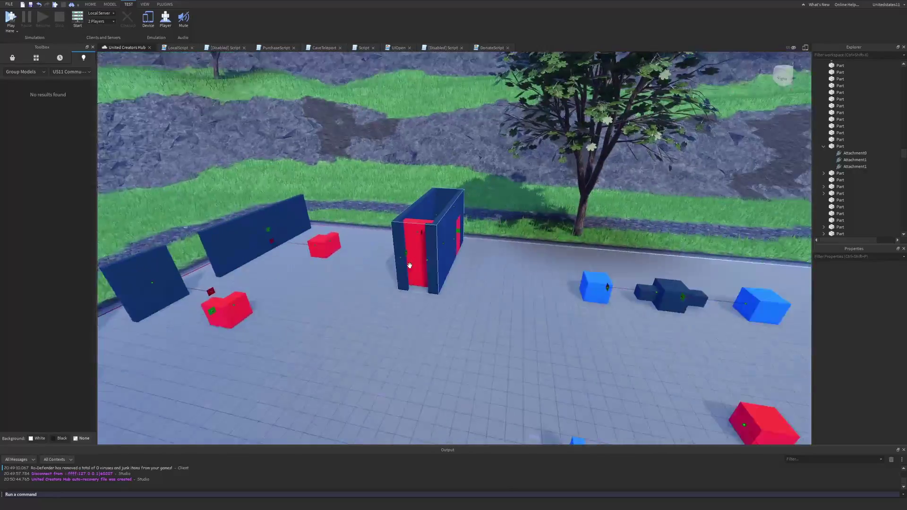
pyautogui.moveTo(368, 272); pyautogui.dragTo(331, 269, button='right')
pyautogui.scroll(8, 432, 259)
pyautogui.scroll(-6, 433, 259)
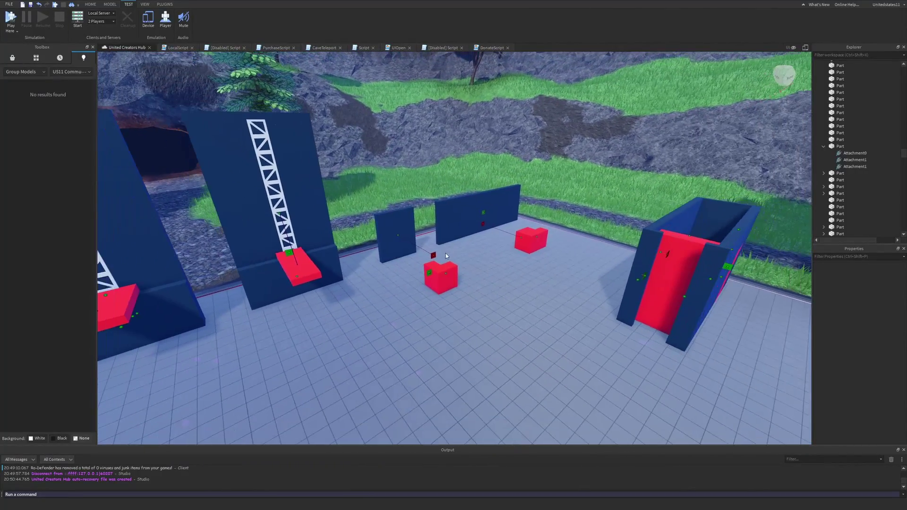
pyautogui.scroll(8, 469, 259)
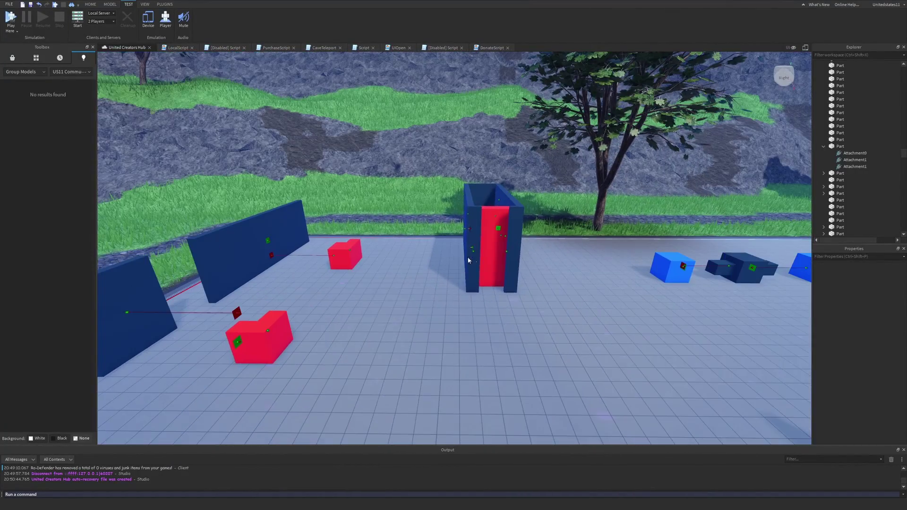
pyautogui.scroll(-6, 468, 259)
pyautogui.moveTo(468, 260); pyautogui.dragTo(494, 239, button='right')
pyautogui.scroll(5, 491, 244)
pyautogui.scroll(-6, 492, 242)
pyautogui.scroll(3, 495, 239)
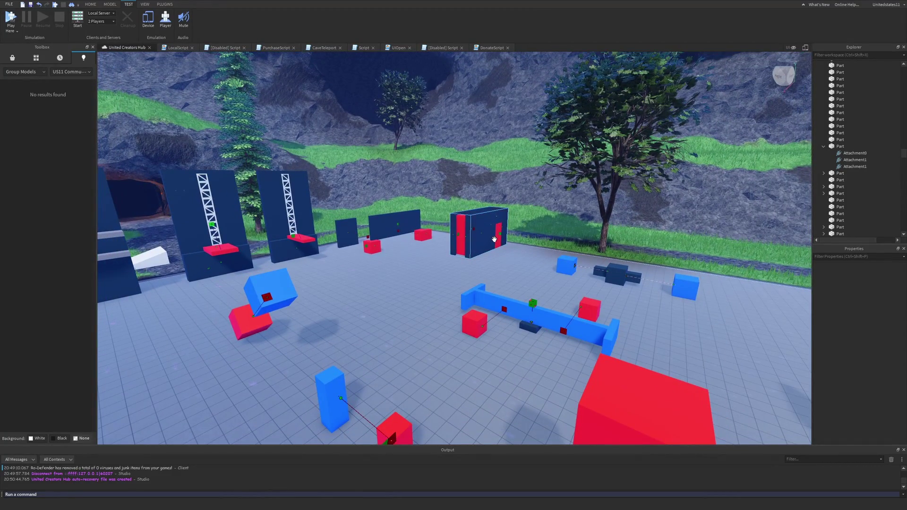
pyautogui.scroll(-6, 519, 233)
pyautogui.moveTo(520, 231); pyautogui.dragTo(528, 257, button='right')
pyautogui.scroll(6, 571, 252)
pyautogui.scroll(-6, 571, 253)
pyautogui.scroll(6, 528, 257)
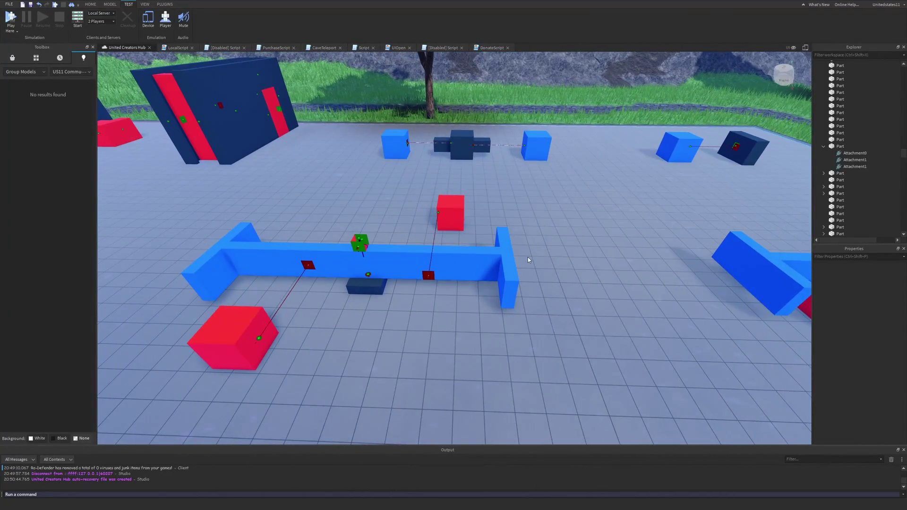
pyautogui.scroll(-3, 528, 257)
pyautogui.moveTo(528, 257)
pyautogui.mouseDown(button='right')
pyautogui.moveTo(424, 263)
pyautogui.moveTo(512, 256)
pyautogui.moveTo(541, 233)
pyautogui.moveTo(536, 247)
pyautogui.moveTo(527, 242)
pyautogui.mouseUp(button='right')
pyautogui.scroll(5, 424, 263)
pyautogui.scroll(-4, 424, 263)
pyautogui.scroll(3, 511, 256)
pyautogui.scroll(-4, 511, 255)
pyautogui.scroll(3, 540, 233)
pyautogui.scroll(-4, 540, 230)
pyautogui.scroll(4, 528, 242)
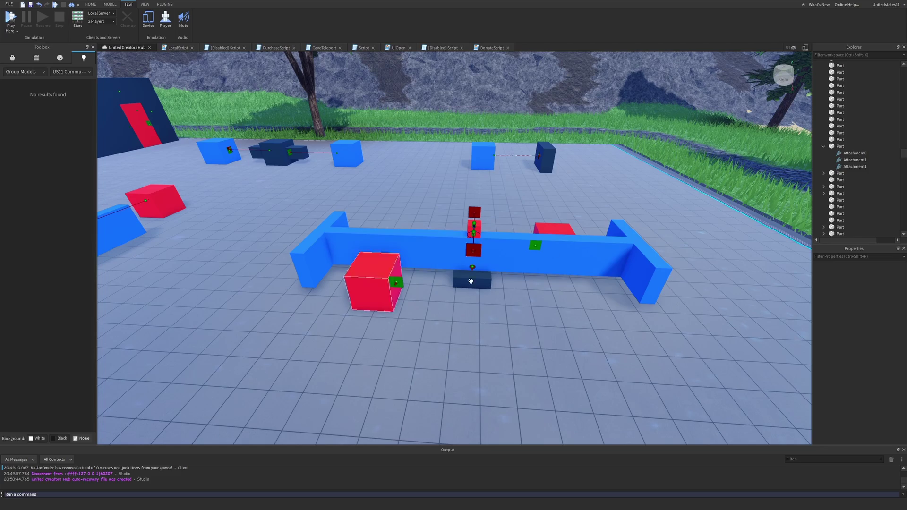
pyautogui.moveTo(435, 282); pyautogui.dragTo(386, 288, button='right')
pyautogui.scroll(-4, 446, 282)
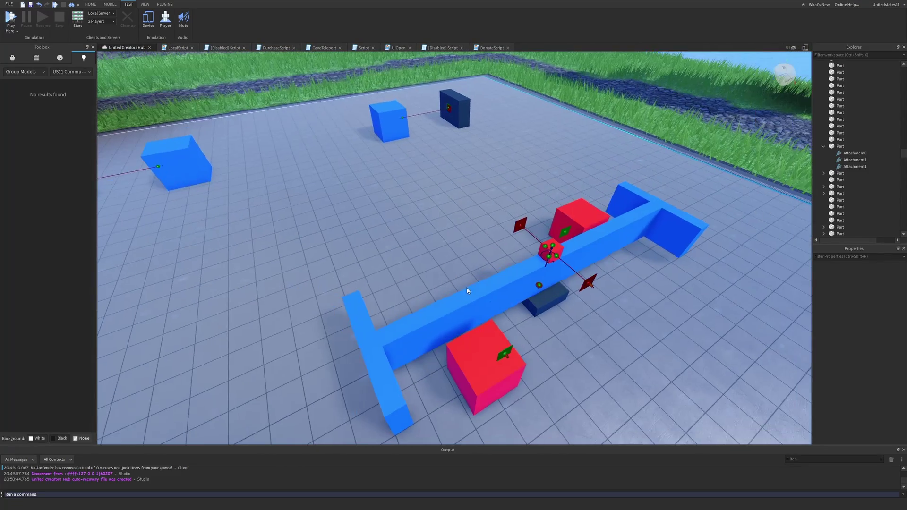
pyautogui.moveTo(460, 284); pyautogui.dragTo(475, 281, button='right')
pyautogui.scroll(4, 481, 278)
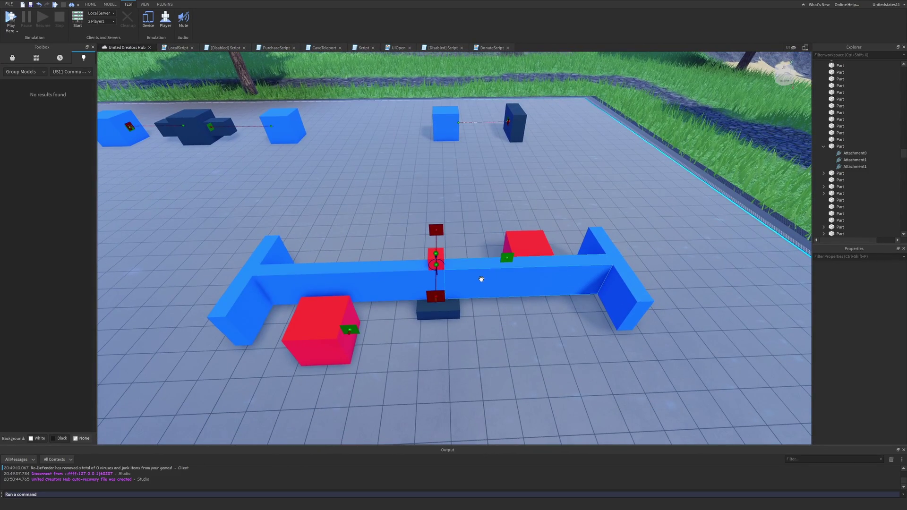
pyautogui.scroll(-4, 481, 279)
pyautogui.moveTo(512, 166); pyautogui.dragTo(512, 166, button='right')
pyautogui.scroll(3, 512, 166)
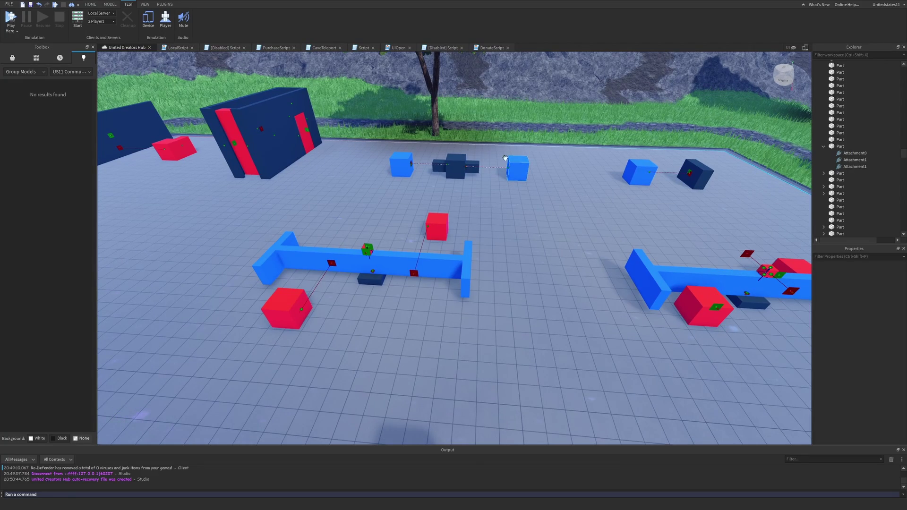
pyautogui.scroll(-4, 505, 158)
pyautogui.scroll(4, 363, 206)
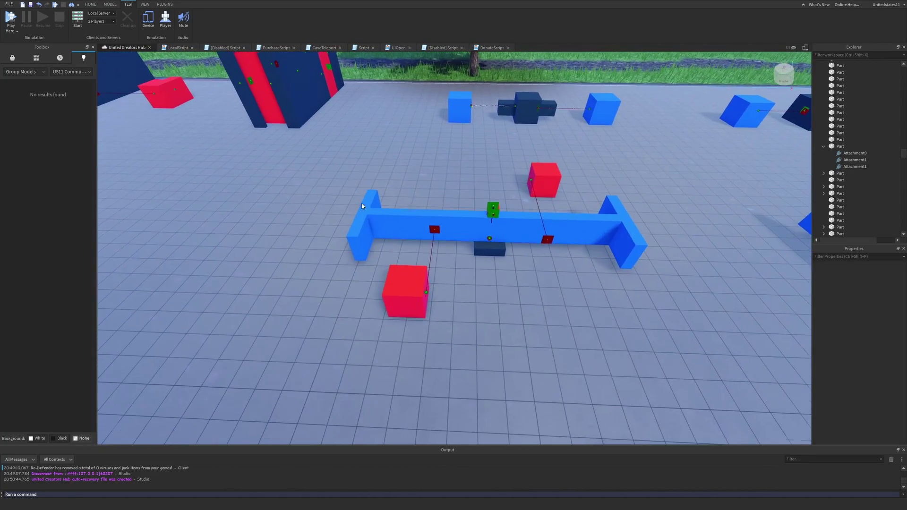
pyautogui.scroll(-4, 487, 229)
pyautogui.moveTo(486, 228); pyautogui.dragTo(557, 240, button='right')
pyautogui.scroll(2, 496, 217)
pyautogui.scroll(-4, 496, 217)
pyautogui.scroll(3, 464, 258)
pyautogui.scroll(-4, 465, 258)
pyautogui.scroll(2, 468, 205)
pyautogui.scroll(-8, 466, 156)
pyautogui.scroll(8, 466, 157)
pyautogui.scroll(3, 457, 225)
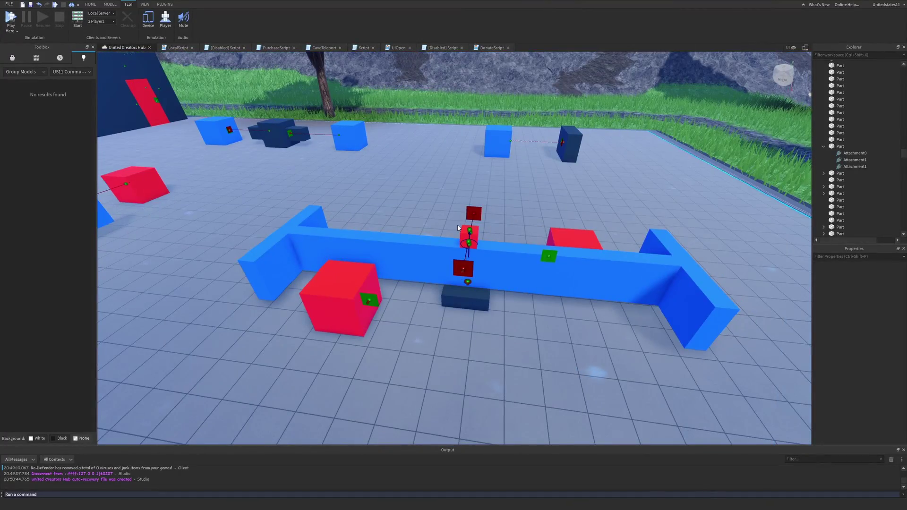
pyautogui.scroll(-2, 457, 228)
pyautogui.scroll(2, 542, 270)
pyautogui.scroll(-2, 542, 270)
pyautogui.scroll(3, 561, 233)
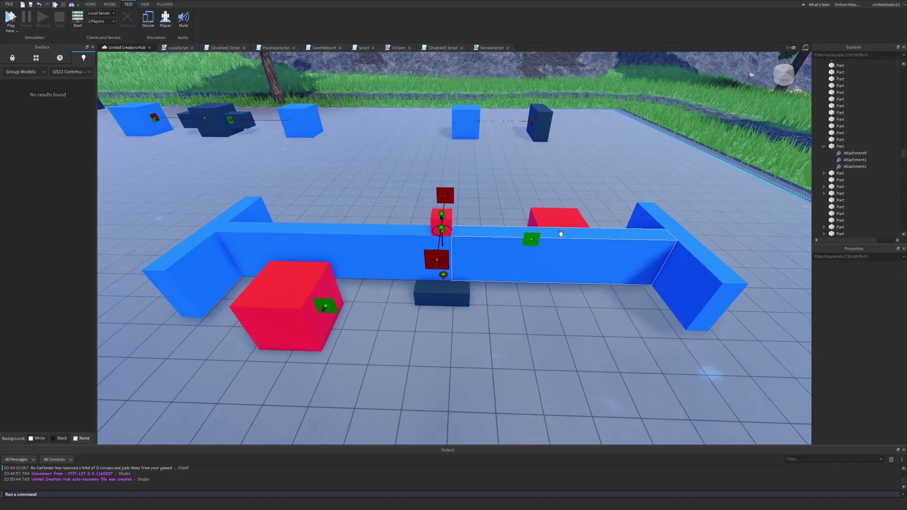
# Orbit and zoom around the blue beam, viewing it side-on, diagonally and vertically.
pyautogui.moveTo(531, 241); pyautogui.dragTo(530, 240, button='right')
pyautogui.scroll(1, 530, 240)
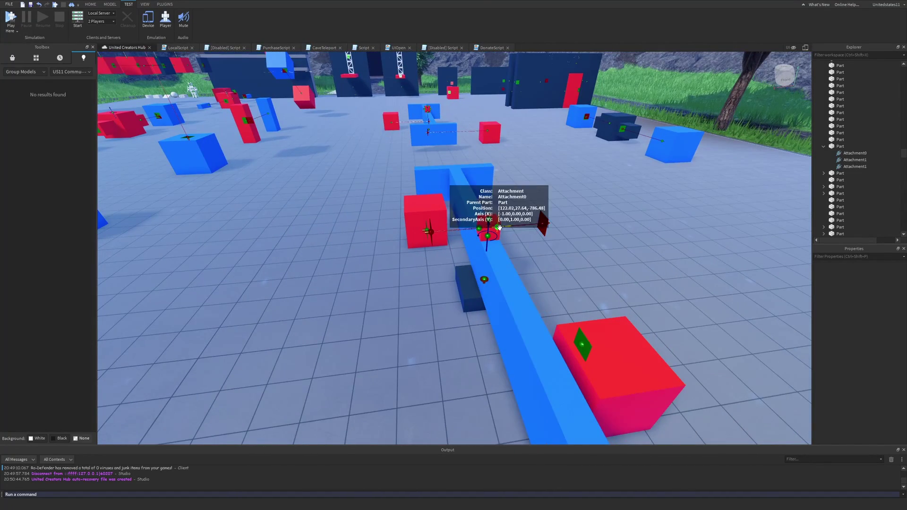
pyautogui.scroll(-2, 530, 240)
pyautogui.scroll(3, 442, 210)
pyautogui.scroll(1, 434, 209)
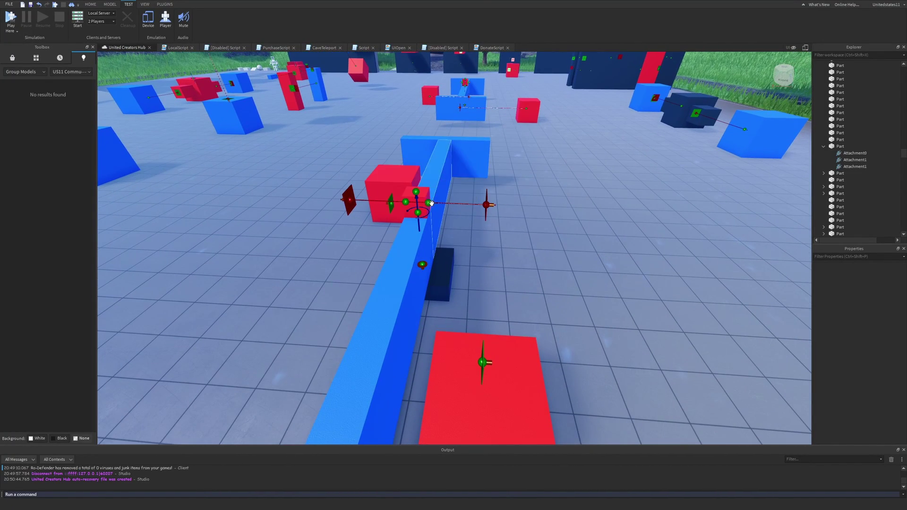
pyautogui.scroll(-2, 430, 203)
pyautogui.moveTo(431, 203); pyautogui.dragTo(543, 239, button='right')
pyautogui.scroll(2, 610, 272)
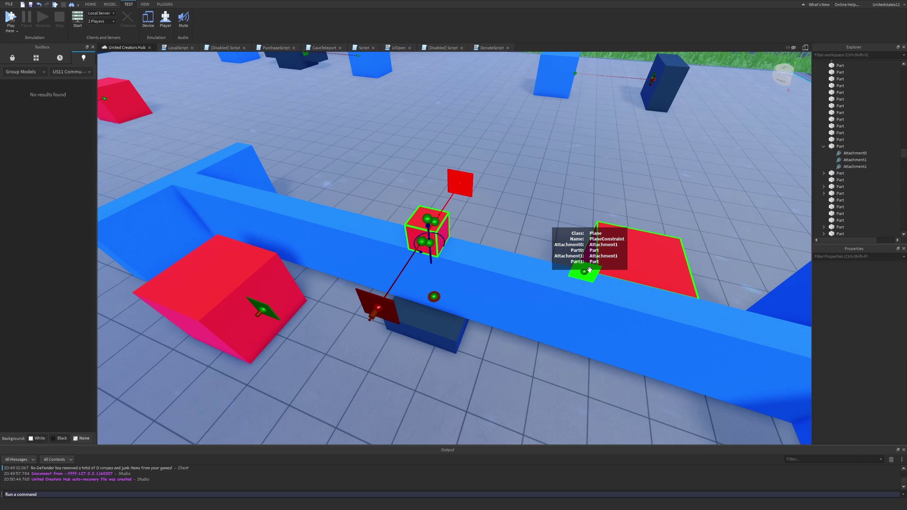
pyautogui.moveTo(589, 269); pyautogui.dragTo(563, 271, button='right')
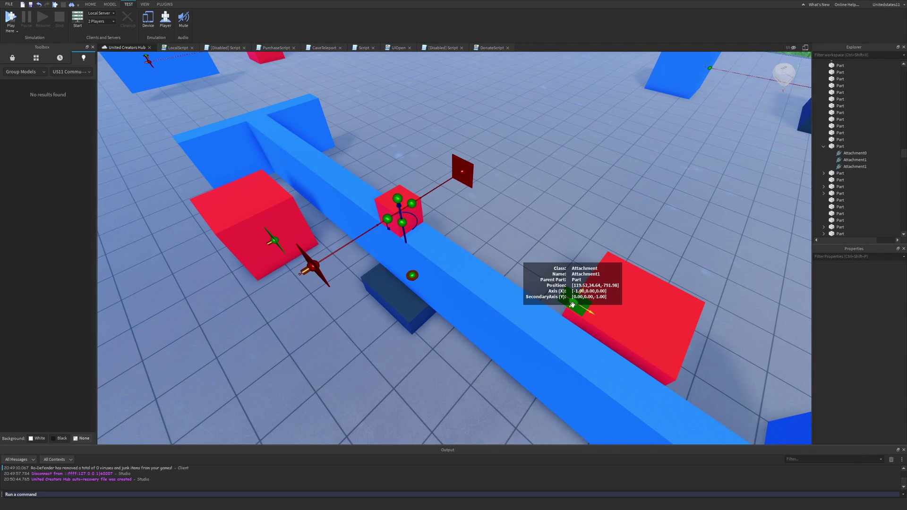
pyautogui.moveTo(469, 176); pyautogui.dragTo(479, 200, button='right')
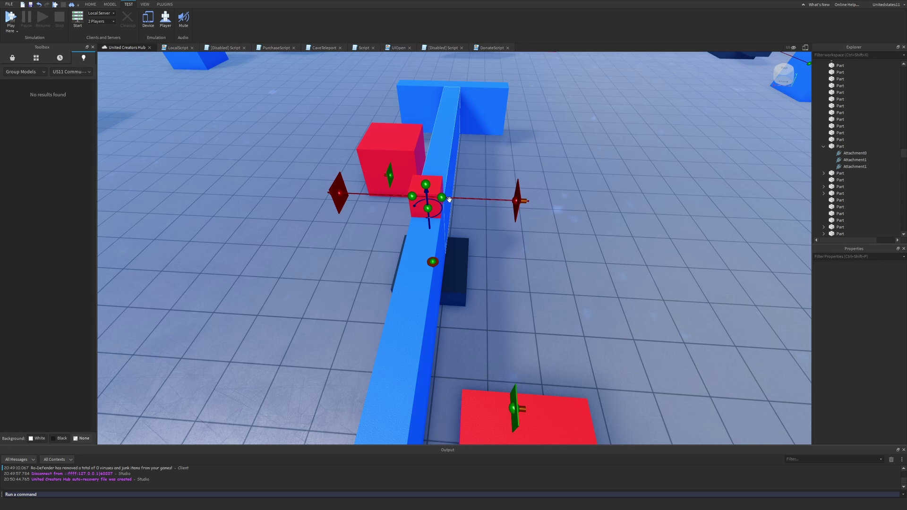
pyautogui.moveTo(441, 197); pyautogui.dragTo(417, 188, button='right')
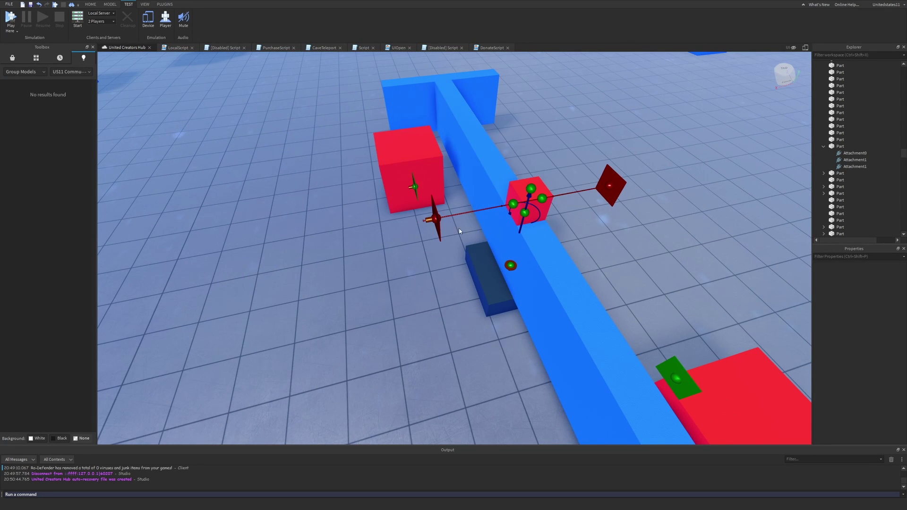
pyautogui.moveTo(509, 211); pyautogui.dragTo(542, 204, button='right')
pyautogui.scroll(3, 447, 254)
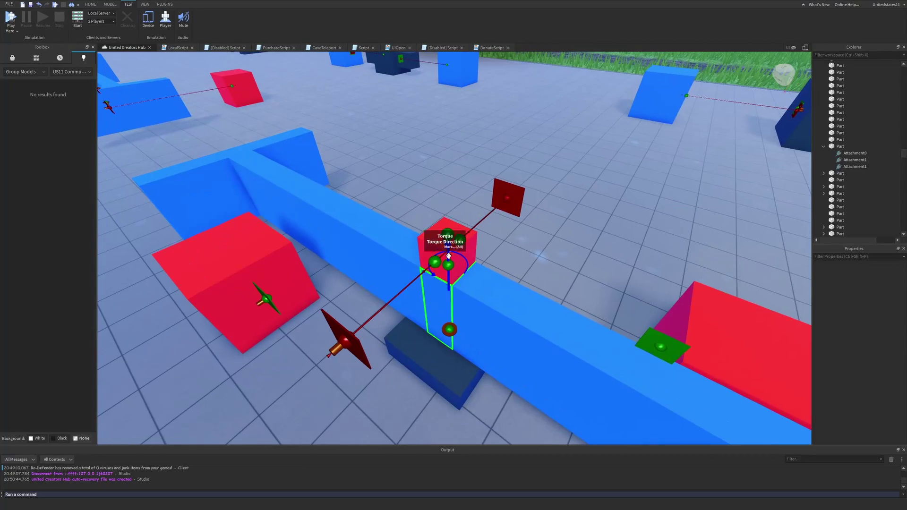
pyautogui.scroll(-5, 452, 255)
# Inspect the red cube beside the beam and look down along the beam's length.
pyautogui.moveTo(452, 255); pyautogui.dragTo(386, 241, button='right')
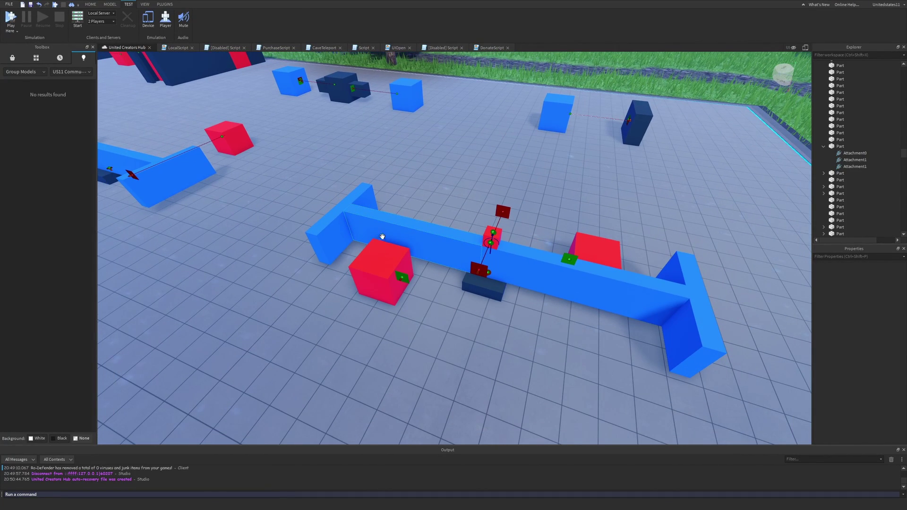
pyautogui.scroll(2, 382, 237)
pyautogui.moveTo(382, 238); pyautogui.dragTo(444, 215, button='right')
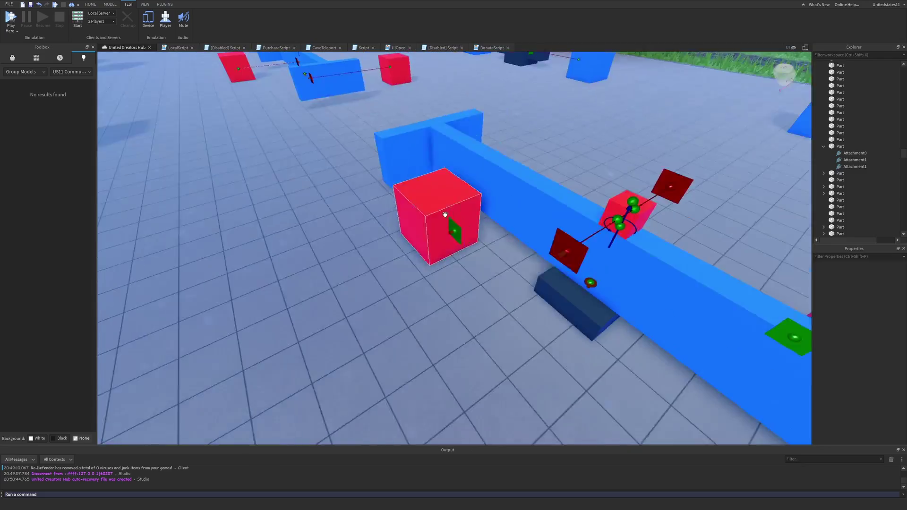
pyautogui.scroll(-5, 445, 215)
pyautogui.scroll(3, 273, 197)
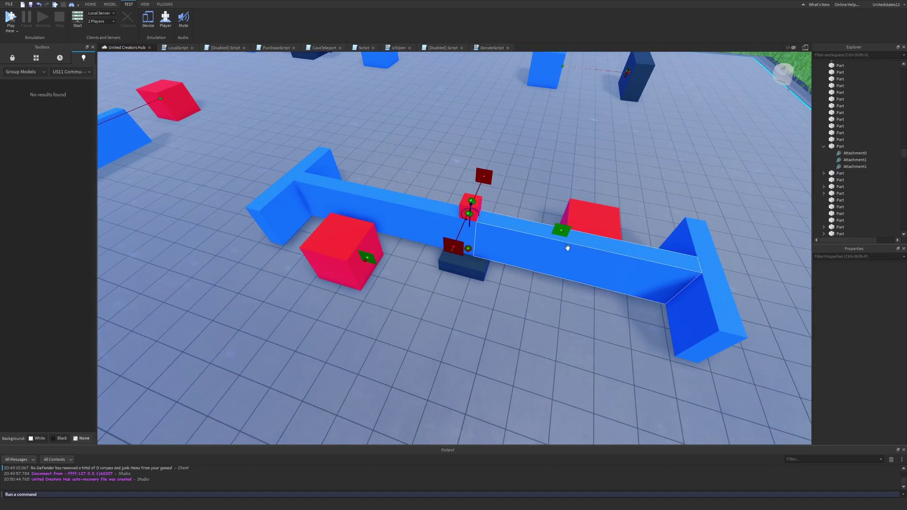
pyautogui.scroll(-4, 486, 228)
pyautogui.scroll(2, 522, 228)
pyautogui.moveTo(432, 238); pyautogui.dragTo(424, 300, button='right')
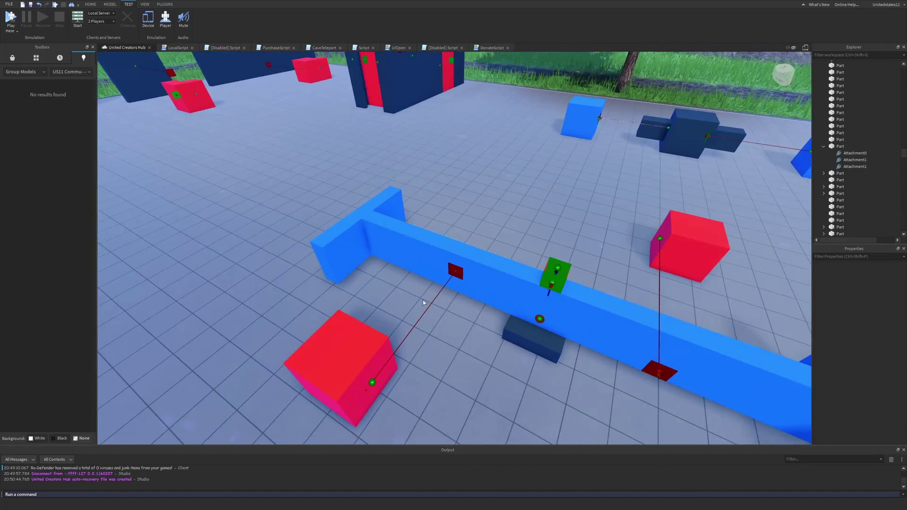
pyautogui.scroll(3, 404, 339)
pyautogui.scroll(-2, 404, 339)
pyautogui.moveTo(411, 338); pyautogui.dragTo(504, 309, button='right')
pyautogui.scroll(3, 441, 187)
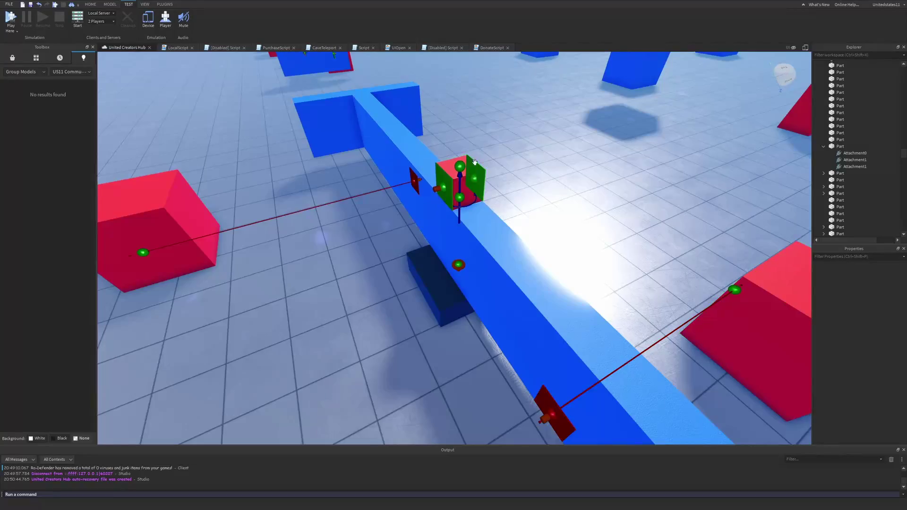
pyautogui.scroll(-3, 440, 187)
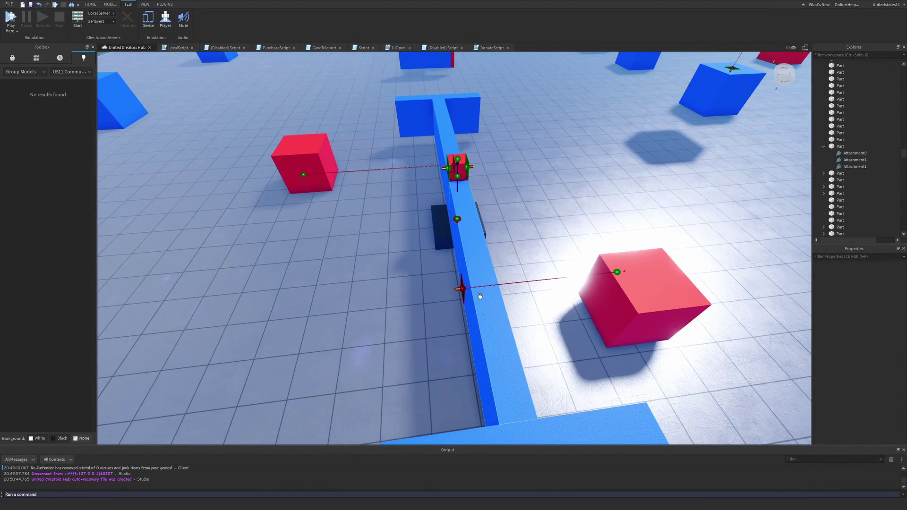
pyautogui.scroll(-3, 480, 296)
pyautogui.moveTo(470, 267); pyautogui.dragTo(470, 259, button='right')
pyautogui.scroll(3, 475, 262)
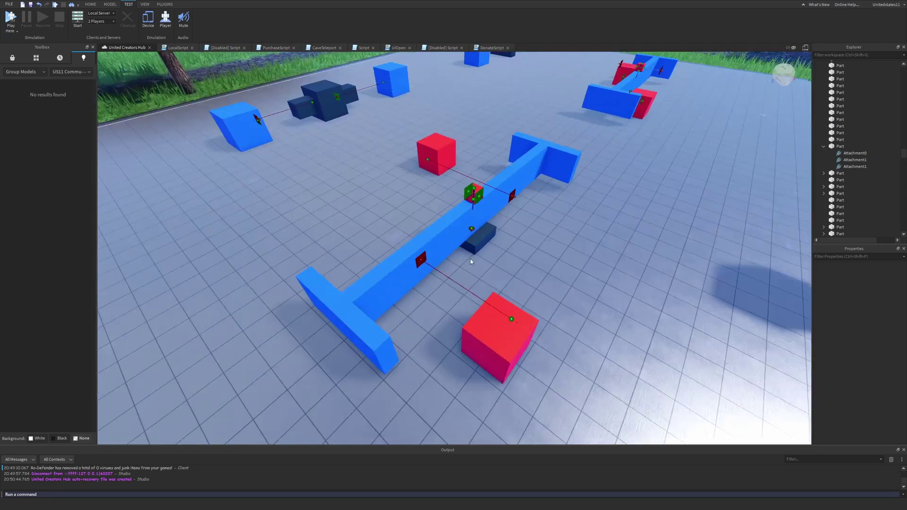
pyautogui.scroll(3, 514, 178)
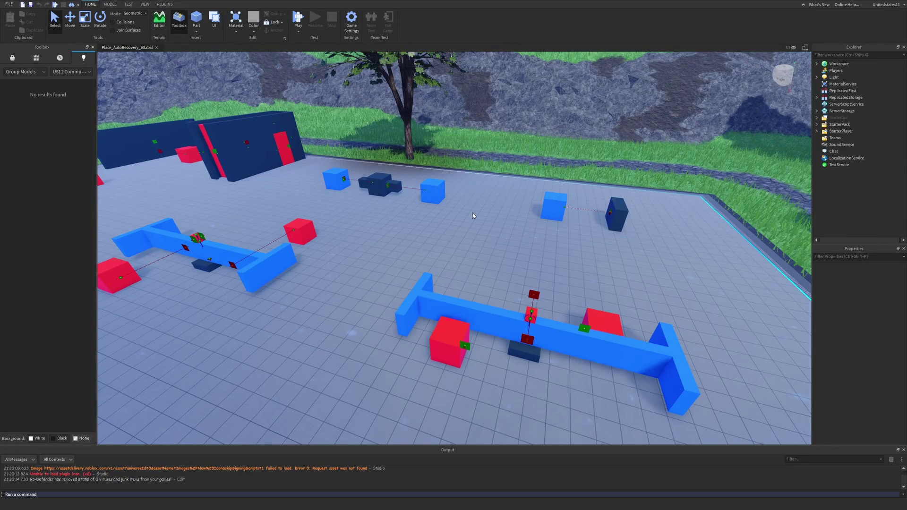
# Tilt the view low over the floor and resume the paused playtest.
pyautogui.scroll(3, 473, 215)
pyautogui.moveTo(473, 215); pyautogui.dragTo(511, 223, button='right')
pyautogui.scroll(-3, 489, 225)
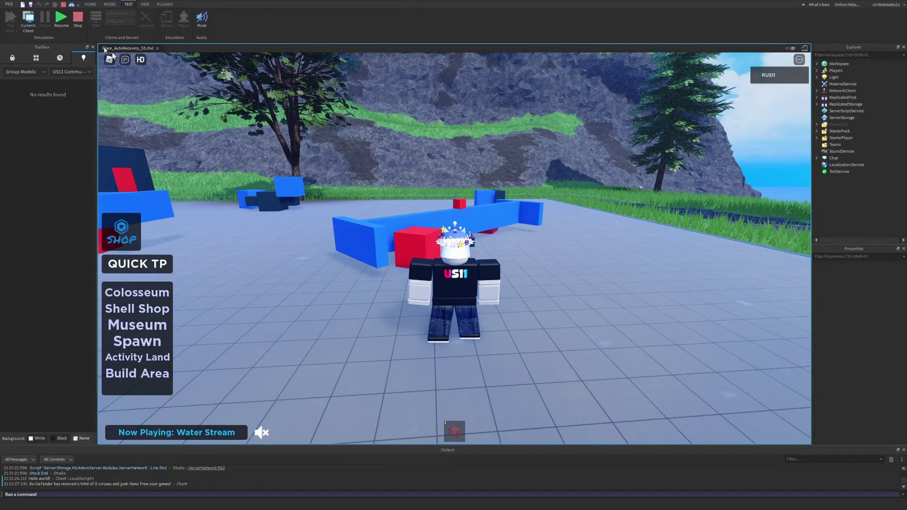
pyautogui.click(62, 19)
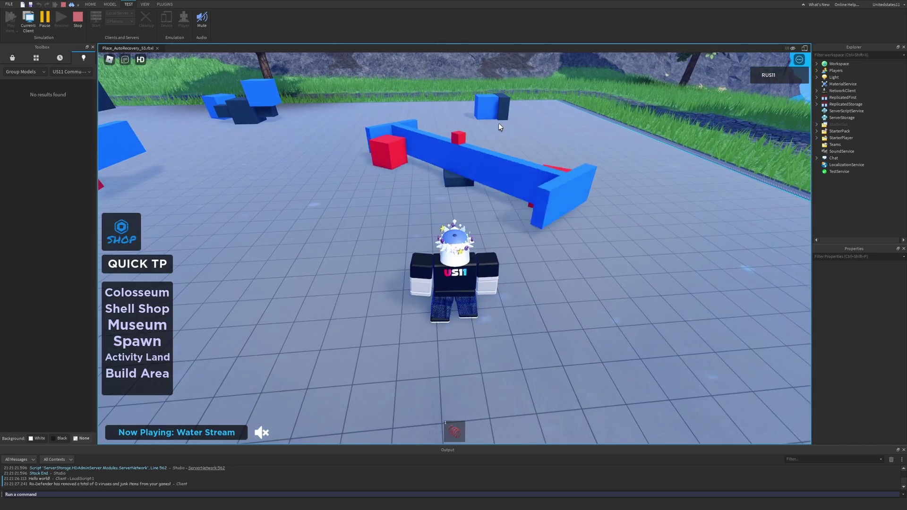
# Orbit the play camera around the avatar to view the blue beam from several angles.
pyautogui.scroll(-3, 495, 128)
pyautogui.moveTo(495, 128); pyautogui.dragTo(497, 149, button='right')
pyautogui.moveTo(379, 152); pyautogui.dragTo(462, 134, button='right')
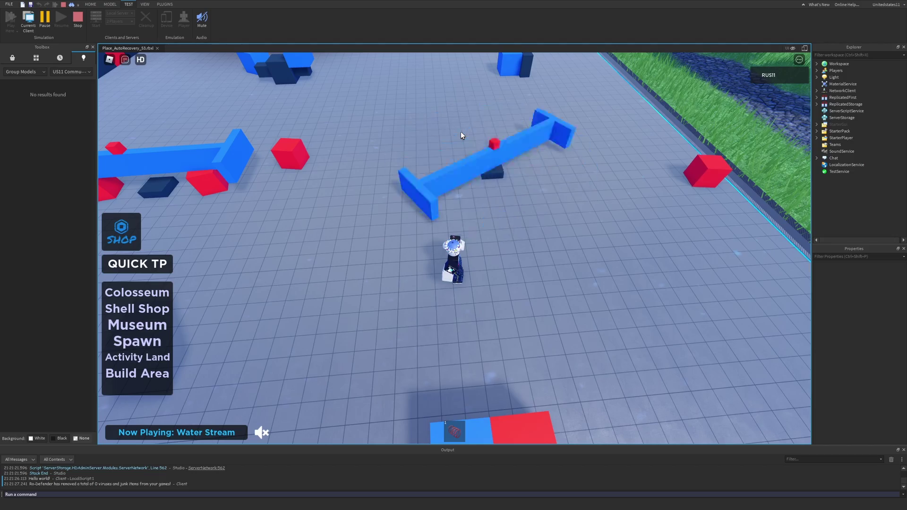
pyautogui.moveTo(467, 143); pyautogui.dragTo(406, 175, button='right')
pyautogui.moveTo(434, 241); pyautogui.dragTo(480, 200, button='right')
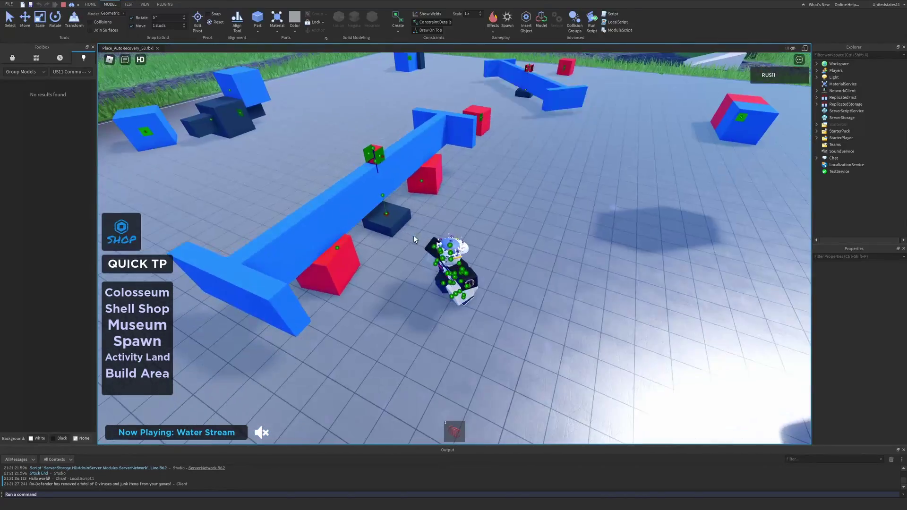
pyautogui.moveTo(413, 236); pyautogui.dragTo(483, 296, button='right')
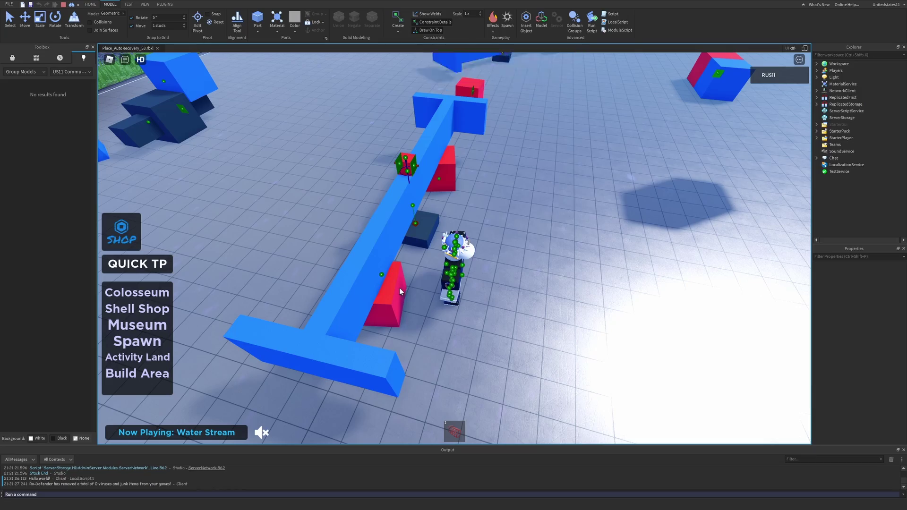
# Orbit the play camera around the character, ending in a wide overhead view of the beams.
pyautogui.moveTo(398, 296); pyautogui.dragTo(386, 230, button='right')
pyautogui.scroll(-3, 415, 204)
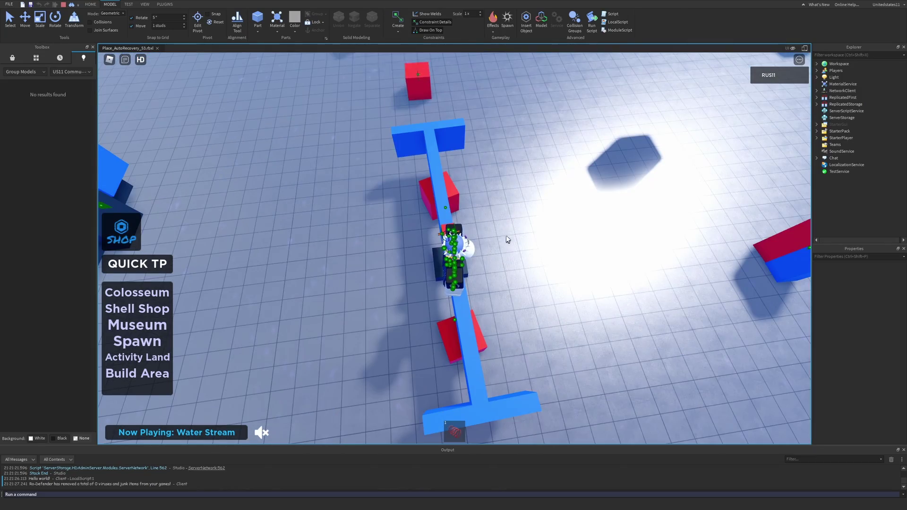
pyautogui.moveTo(467, 222); pyautogui.dragTo(431, 311, button='right')
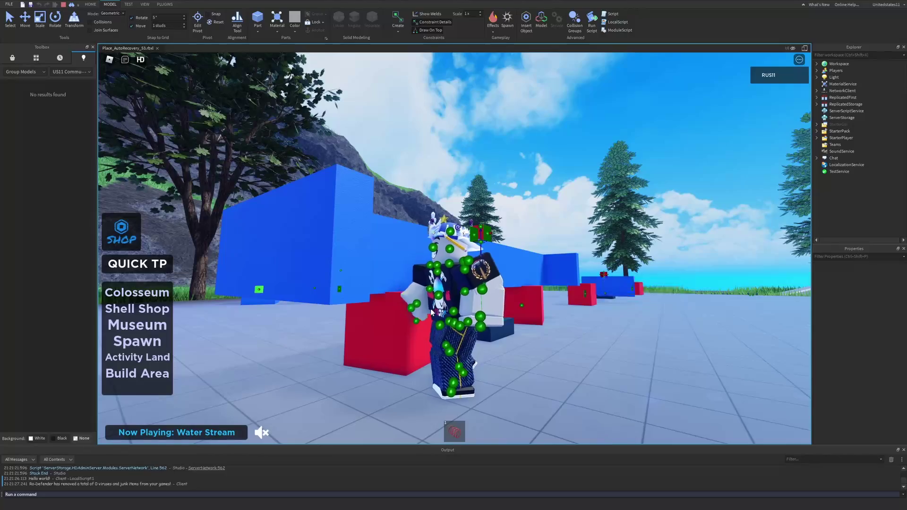
pyautogui.moveTo(427, 274); pyautogui.dragTo(365, 276, button='right')
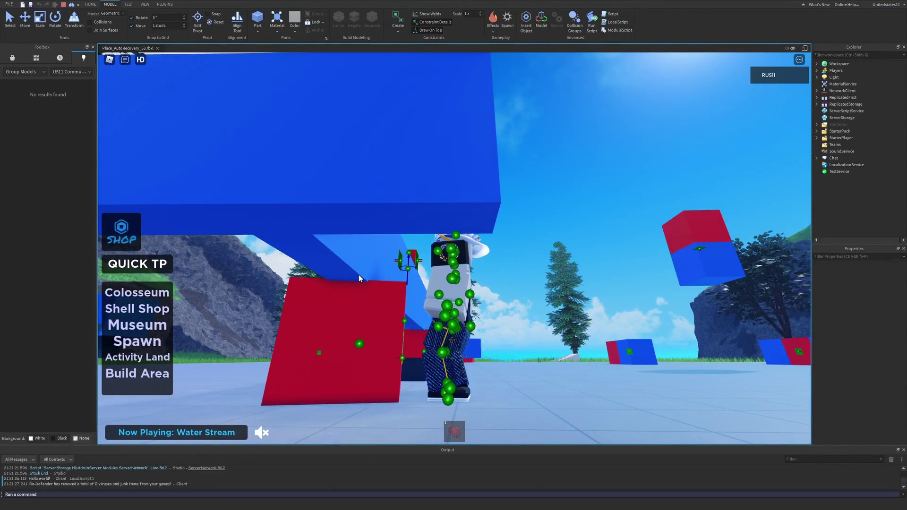
pyautogui.moveTo(355, 321); pyautogui.dragTo(435, 186, button='right')
pyautogui.moveTo(538, 251); pyautogui.dragTo(297, 151, button='right')
pyautogui.moveTo(502, 222); pyautogui.dragTo(463, 184, button='right')
# Select and deselect a red block, get the fallen character moving, and orbit toward the walls.
pyautogui.click(502, 222)
pyautogui.click(495, 229)
pyautogui.press('s')
pyautogui.moveTo(568, 234); pyautogui.dragTo(551, 231, button='right')
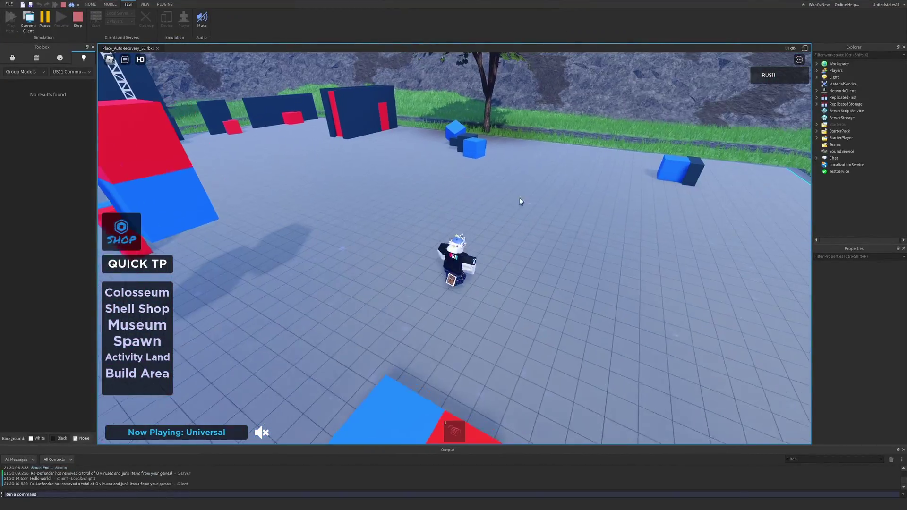
pyautogui.moveTo(520, 201); pyautogui.dragTo(555, 237, button='right')
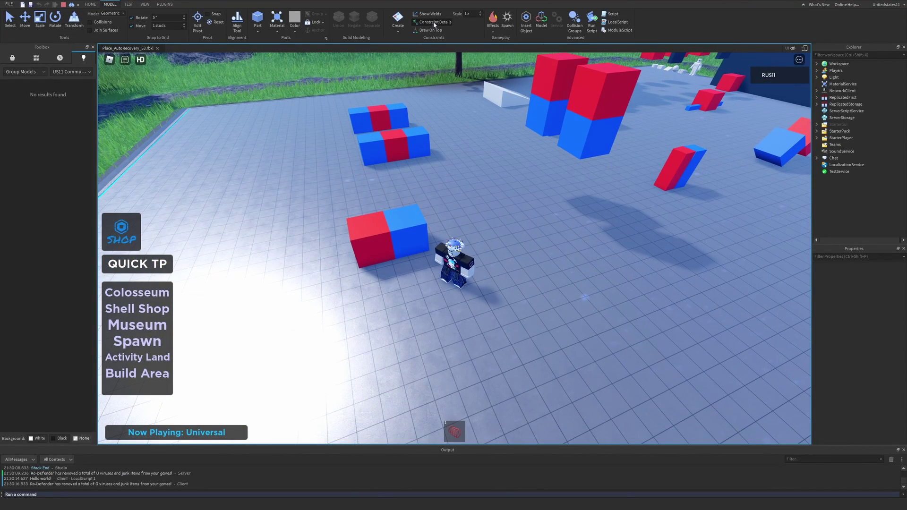
# Walk the avatar forward while orbiting the camera around it and the cube pairs.
pyautogui.moveTo(447, 95); pyautogui.dragTo(453, 133, button='right')
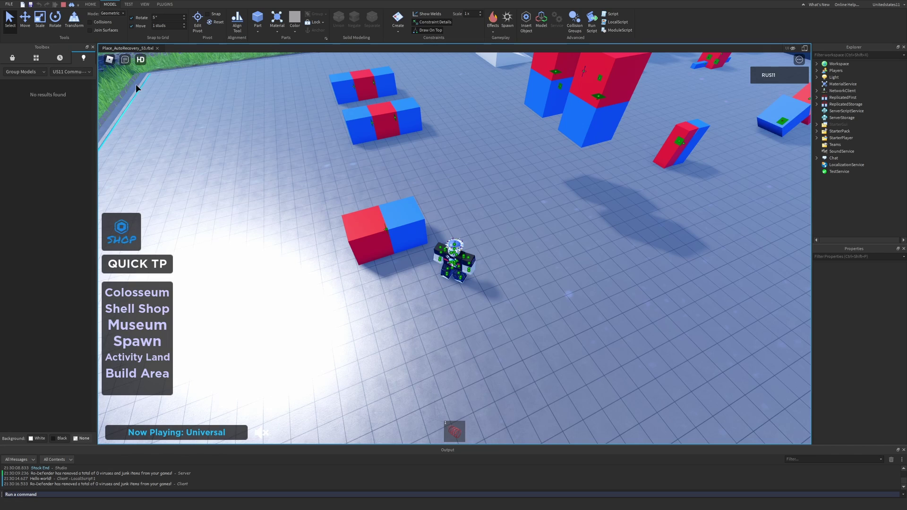
pyautogui.moveTo(136, 88); pyautogui.dragTo(422, 208, button='right')
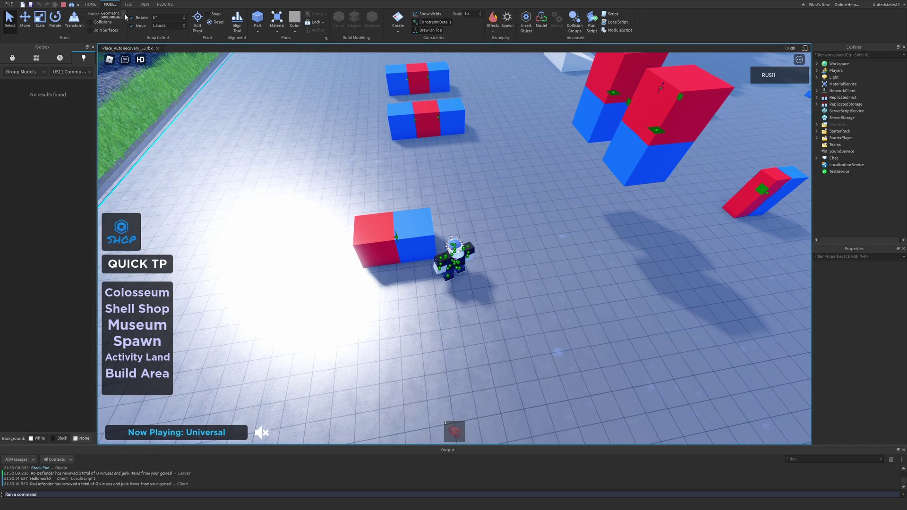
pyautogui.moveTo(284, 121); pyautogui.dragTo(287, 124, button='right')
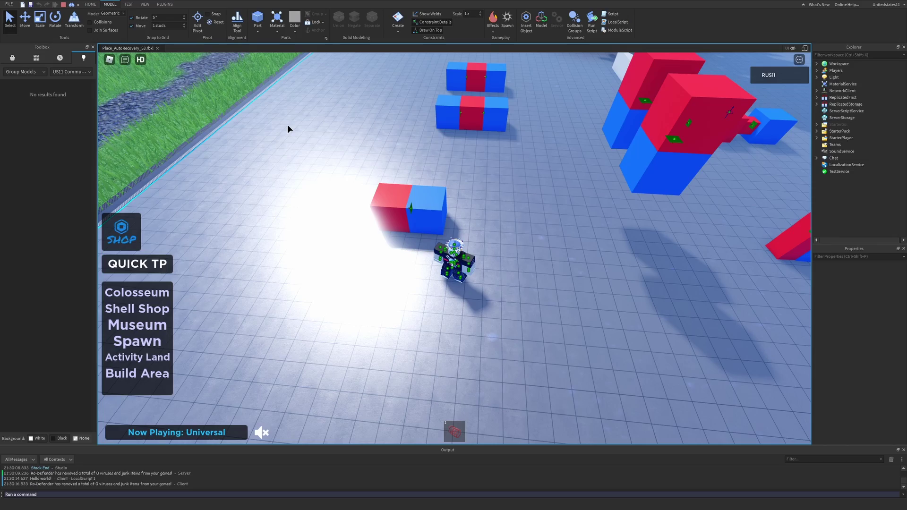
pyautogui.press('w')
pyautogui.moveTo(452, 178); pyautogui.dragTo(440, 201, button='right')
pyautogui.moveTo(498, 242); pyautogui.dragTo(482, 204, button='right')
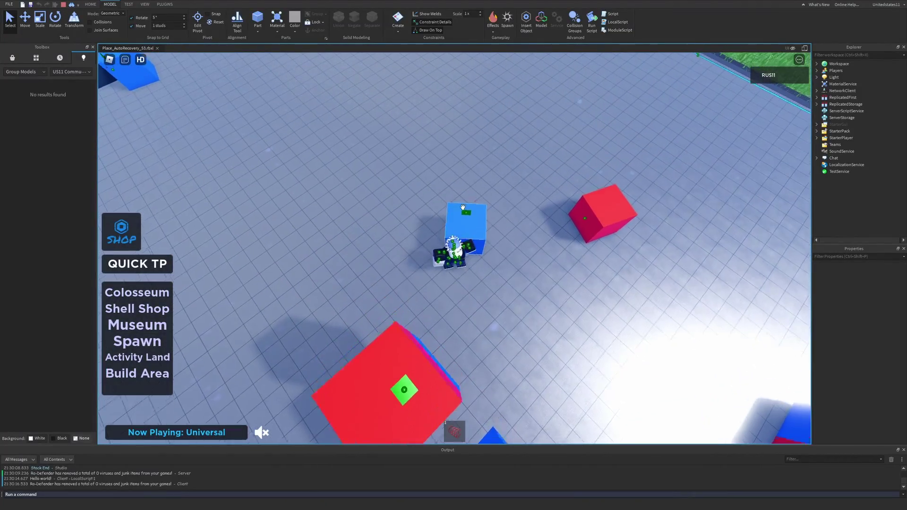
pyautogui.moveTo(487, 220); pyautogui.dragTo(487, 203, button='right')
pyautogui.moveTo(458, 171)
pyautogui.mouseDown(button='right')
pyautogui.moveTo(475, 148)
pyautogui.moveTo(415, 309)
pyautogui.moveTo(437, 352)
pyautogui.moveTo(443, 140)
pyautogui.moveTo(452, 163)
pyautogui.mouseUp(button='right')
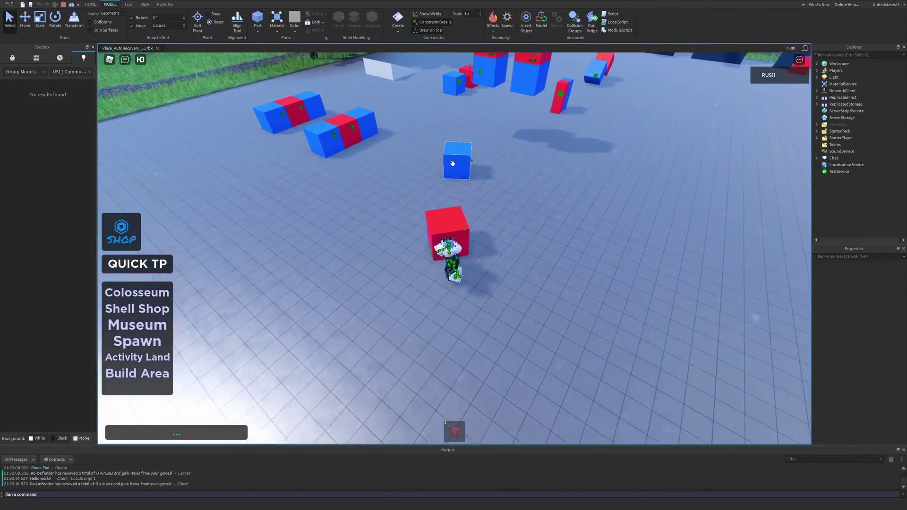
# Walk the avatar right past the red cube and back, viewing the blocks from higher up.
pyautogui.press('d')
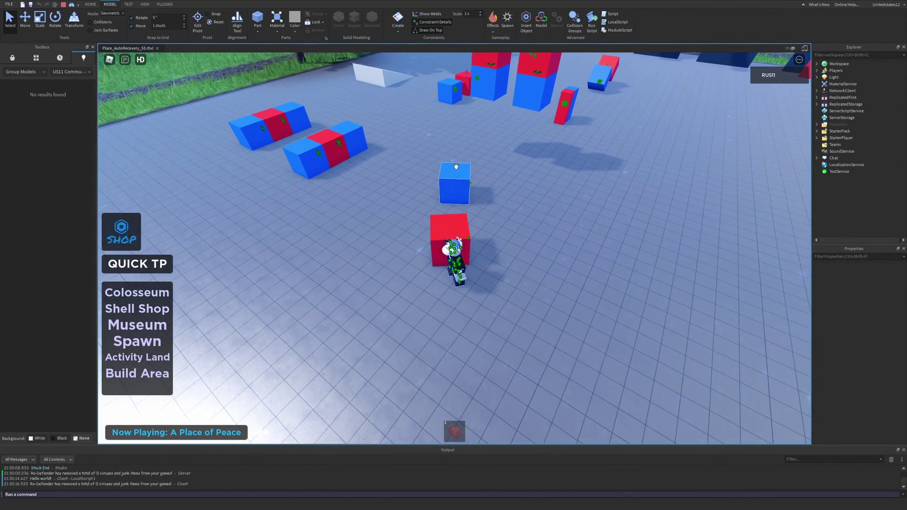
pyautogui.moveTo(456, 166); pyautogui.dragTo(500, 232, button='right')
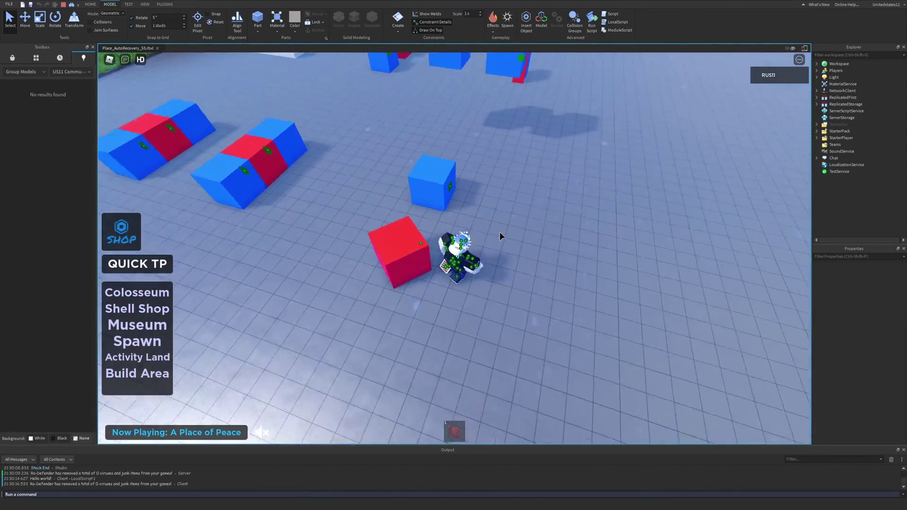
pyautogui.scroll(5, 500, 231)
pyautogui.press('s')
pyautogui.scroll(-5, 462, 178)
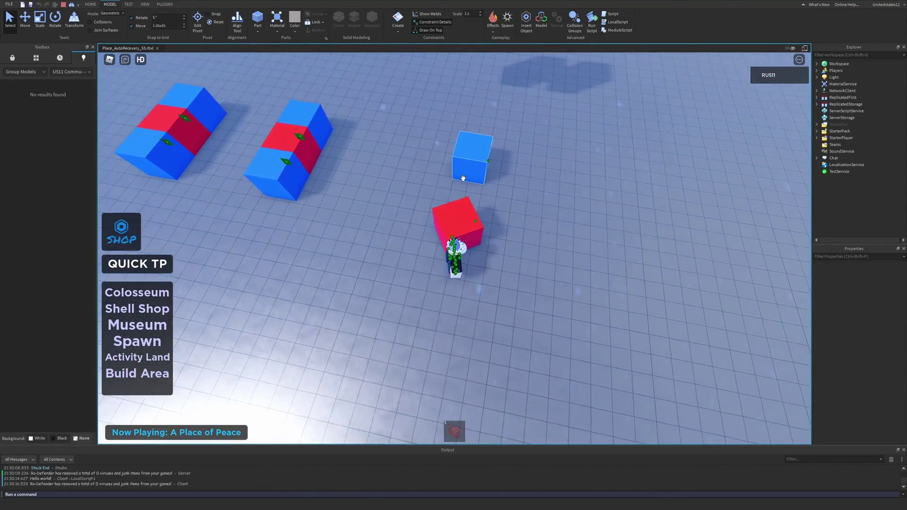
pyautogui.moveTo(463, 177); pyautogui.dragTo(467, 187, button='right')
pyautogui.moveTo(417, 167); pyautogui.dragTo(473, 177, button='right')
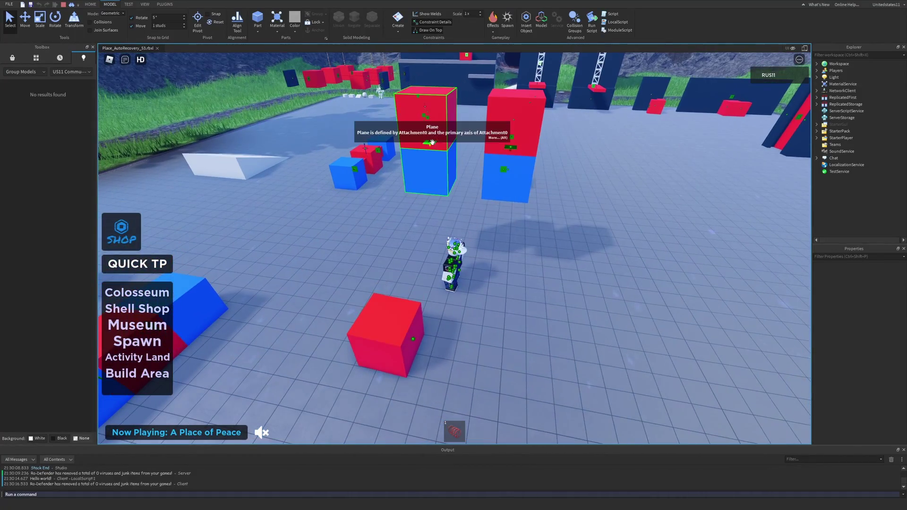
pyautogui.moveTo(429, 142); pyautogui.dragTo(446, 184, button='right')
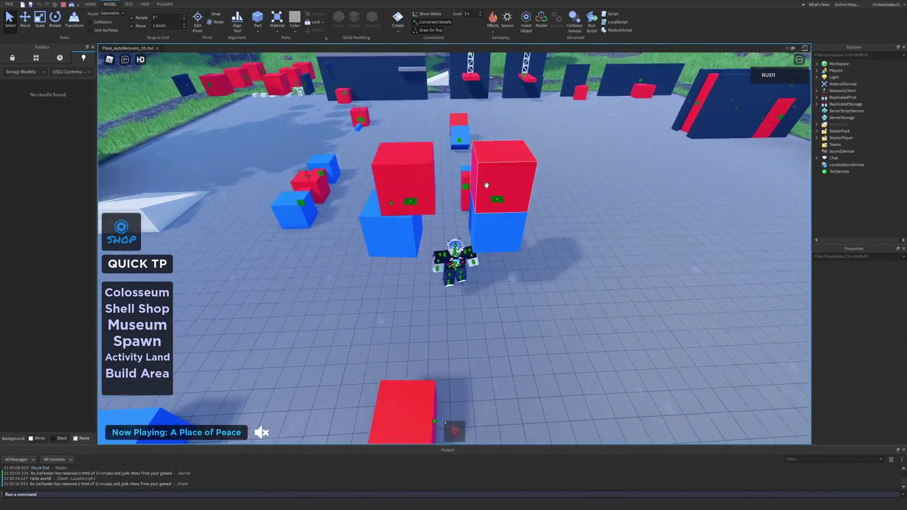
pyautogui.scroll(-2, 486, 184)
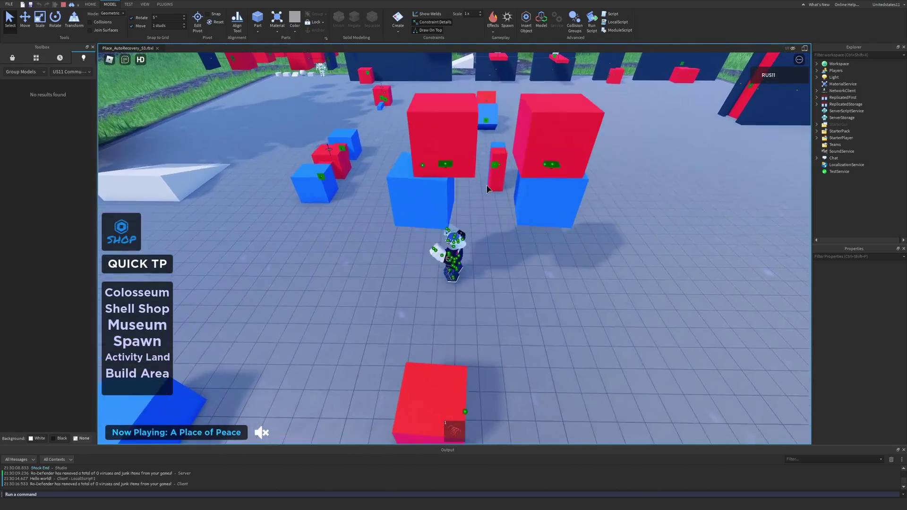
# Back the avatar away, then walk it into the block stacks, knocking them over.
pyautogui.press('s')
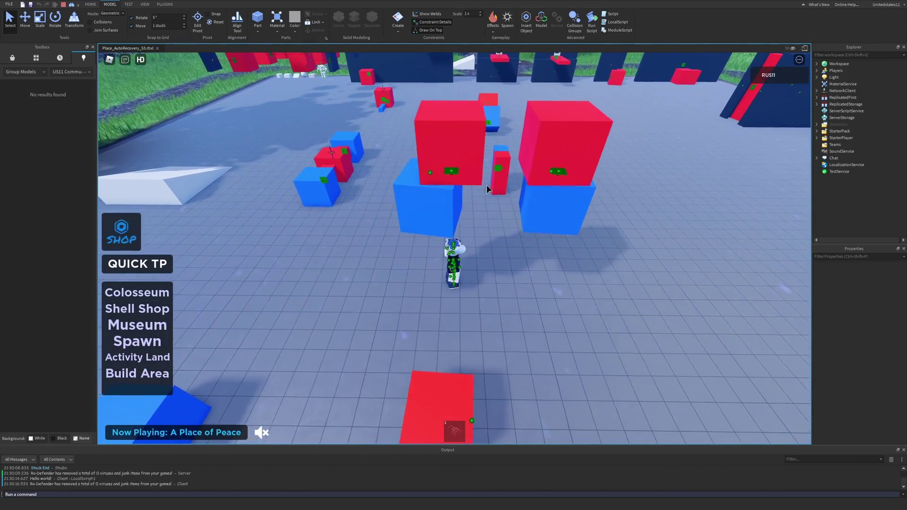
pyautogui.press('s')
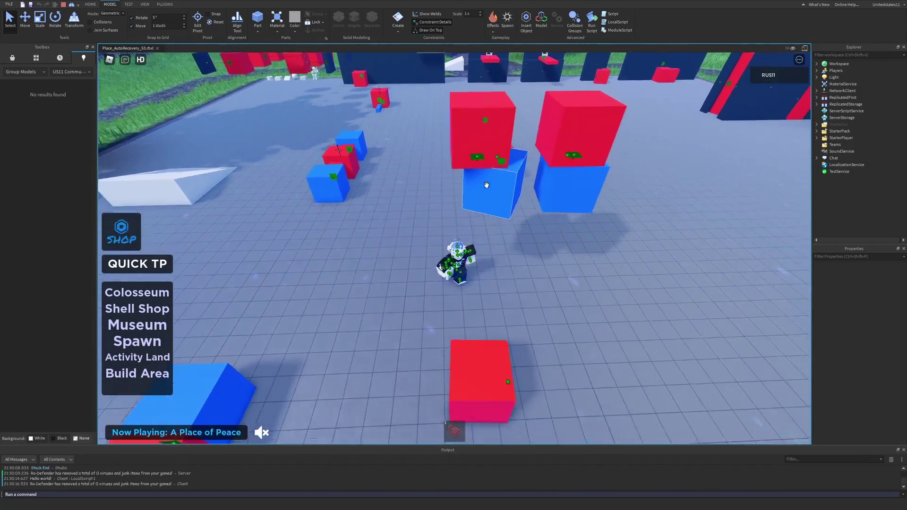
pyautogui.press('s')
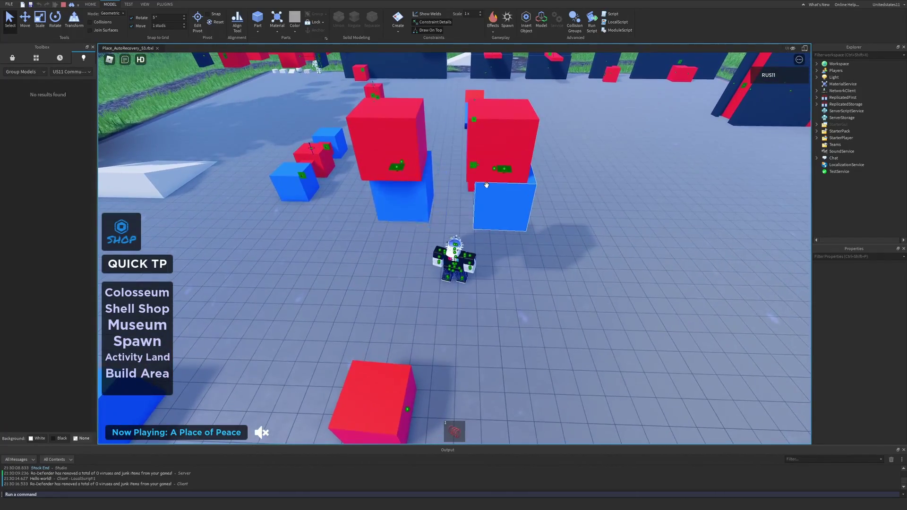
pyautogui.press('w')
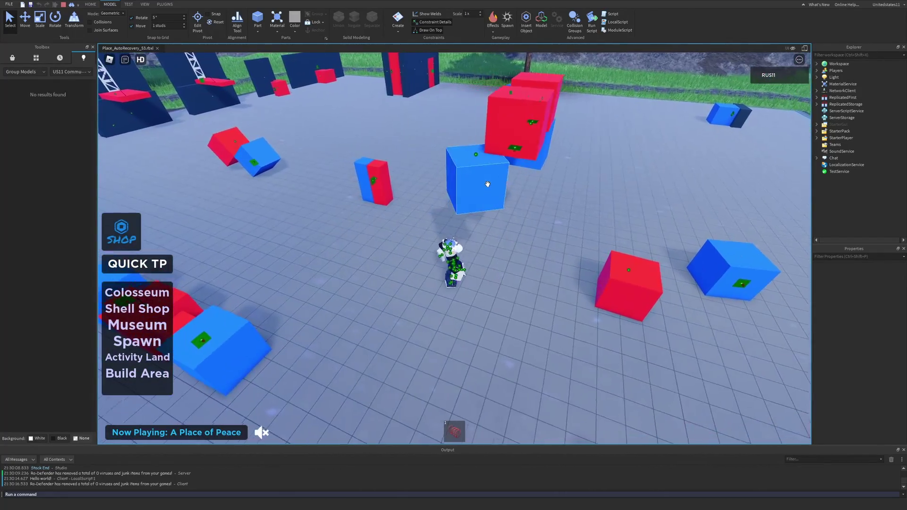
pyautogui.press('a')
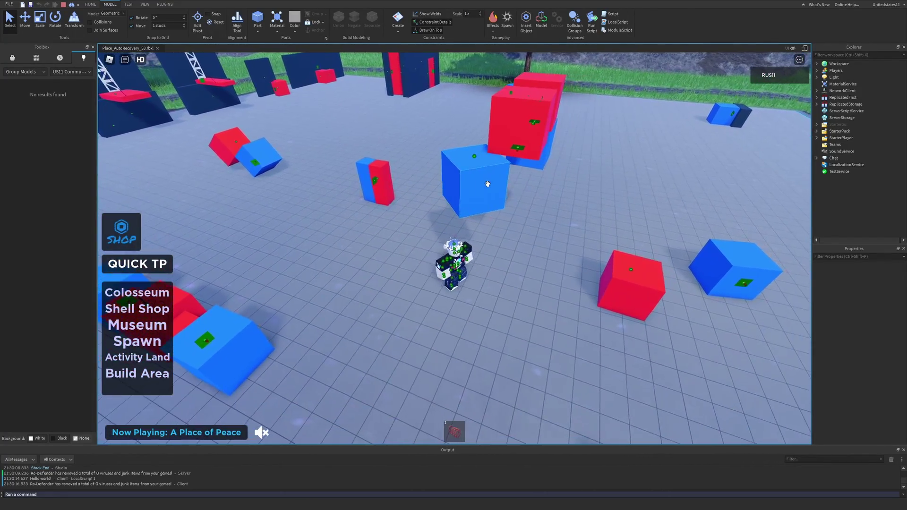
pyautogui.press('w')
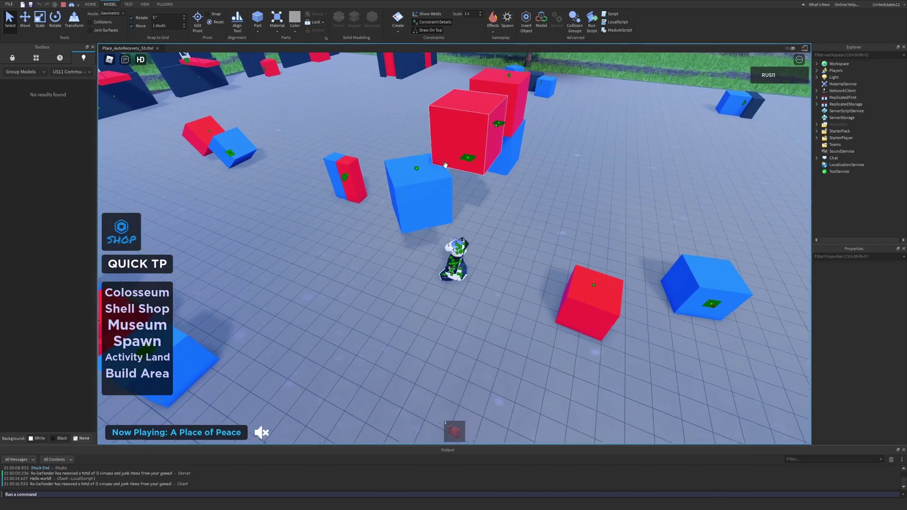
pyautogui.press('s')
pyautogui.moveTo(457, 161); pyautogui.dragTo(435, 166, button='right')
# Walk the character among the red cubes and away from them, swinging the view around.
pyautogui.press('w')
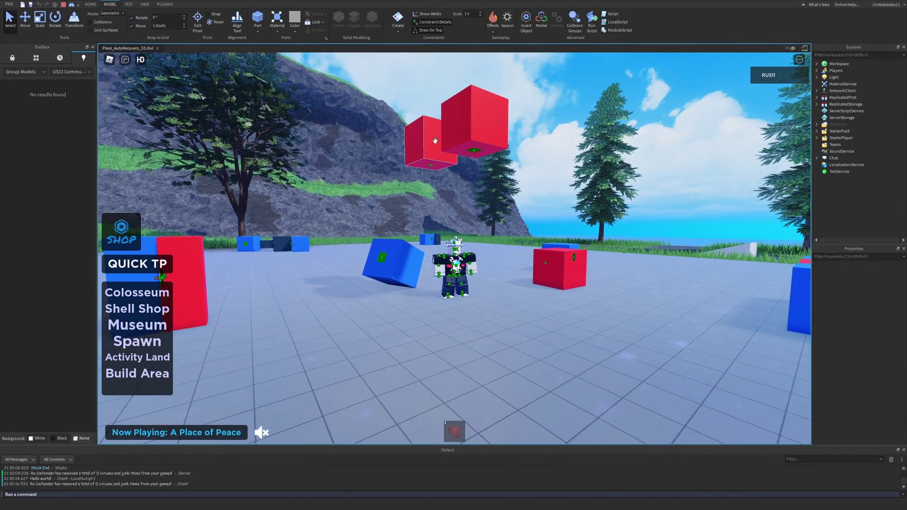
pyautogui.moveTo(426, 152); pyautogui.dragTo(446, 233, button='right')
pyautogui.moveTo(504, 70); pyautogui.dragTo(506, 152, button='right')
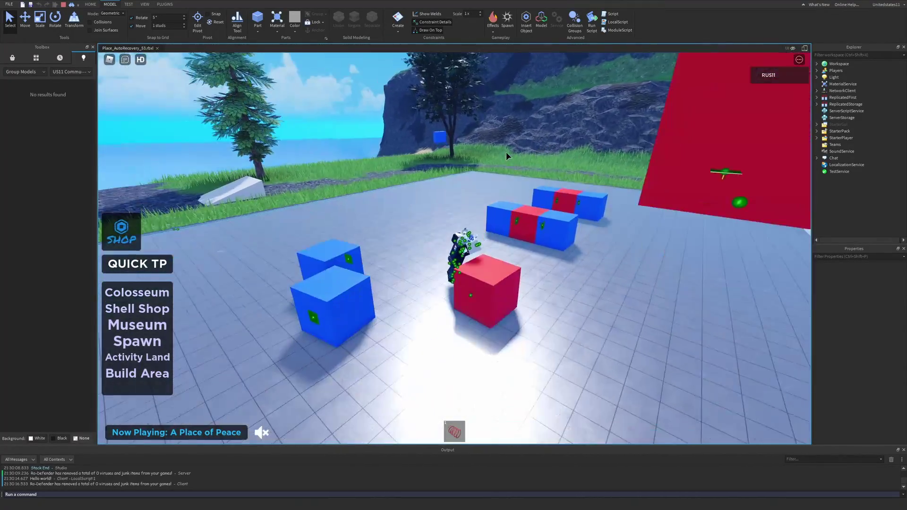
pyautogui.press('w')
# Walk the character onto the grass and back to the blue cubes on the baseplate.
pyautogui.press('w')
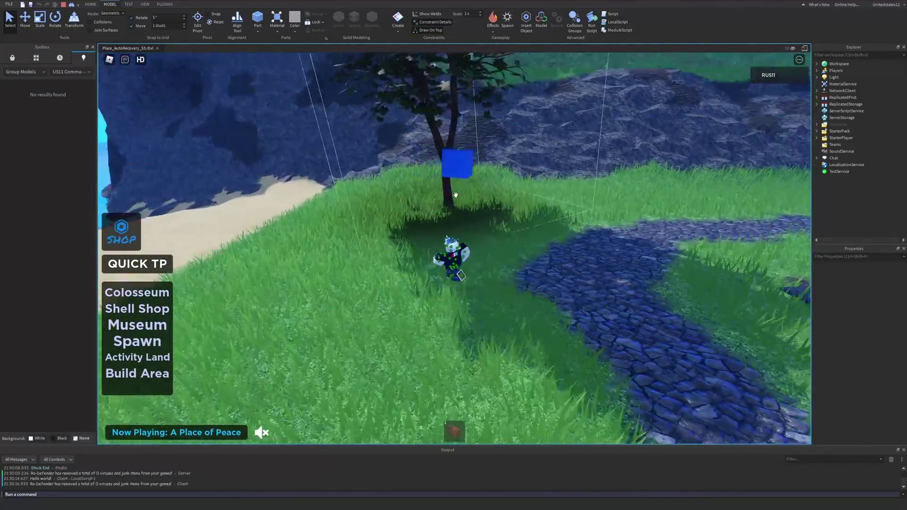
pyautogui.moveTo(445, 195); pyautogui.dragTo(456, 199, button='right')
pyautogui.press('w')
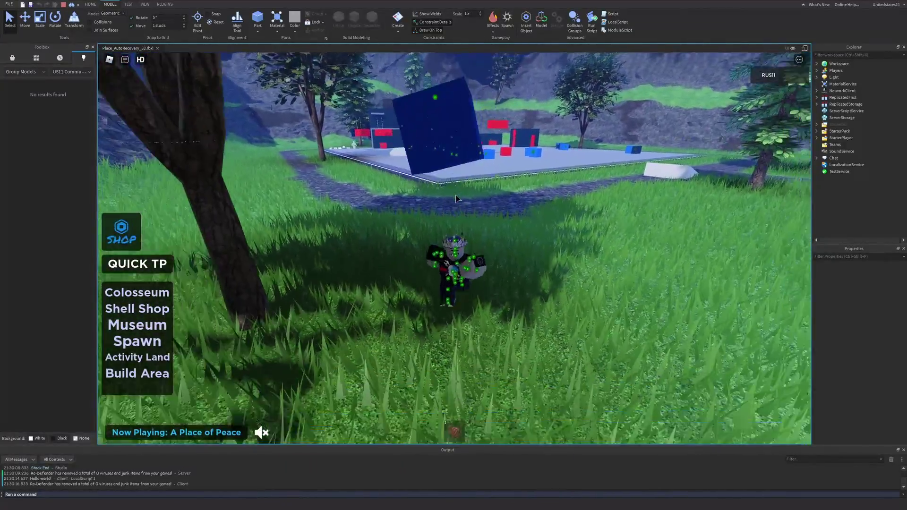
pyautogui.press('w')
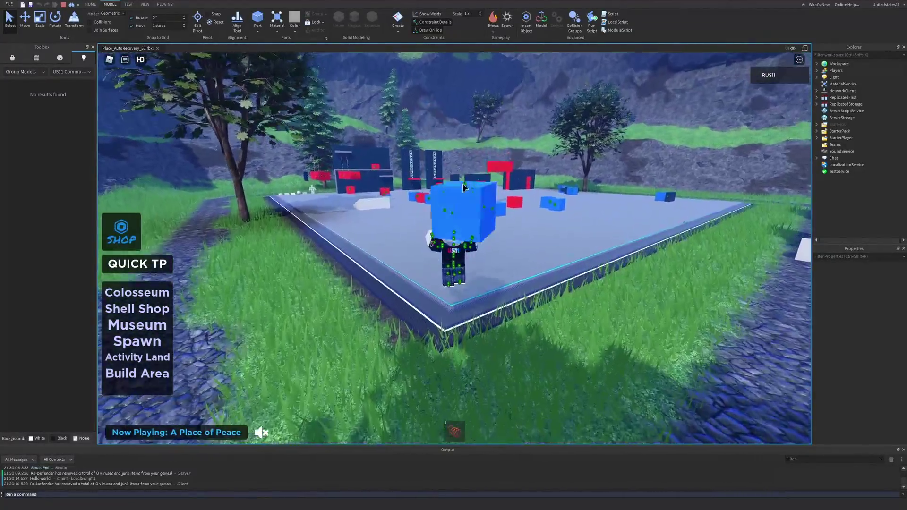
pyautogui.press('w')
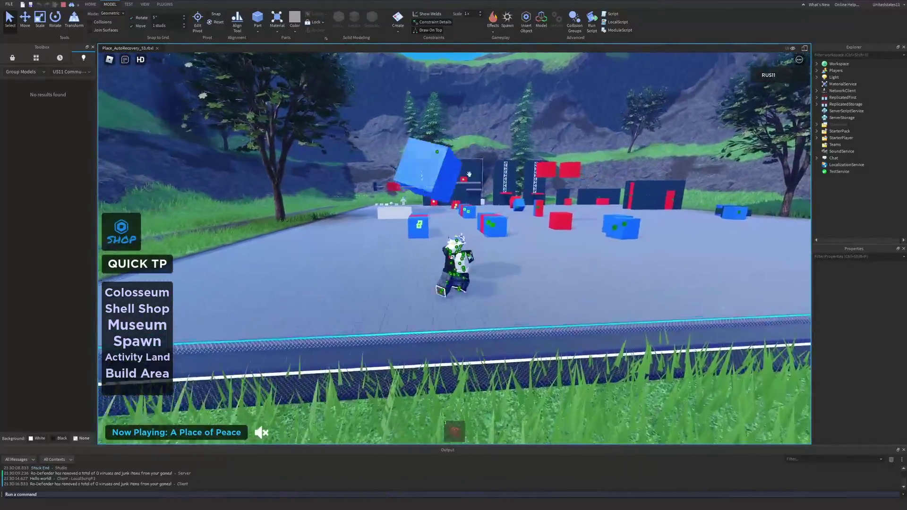
pyautogui.moveTo(469, 174); pyautogui.dragTo(413, 243, button='right')
pyautogui.moveTo(526, 314); pyautogui.dragTo(514, 228, button='right')
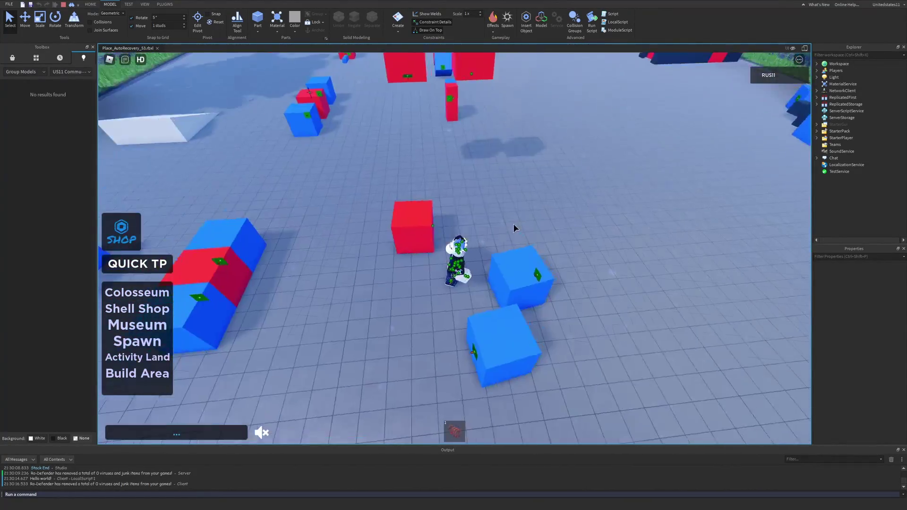
# Run the character into the blue-red-blue block row, then select the character.
pyautogui.press('w')
pyautogui.press('w')
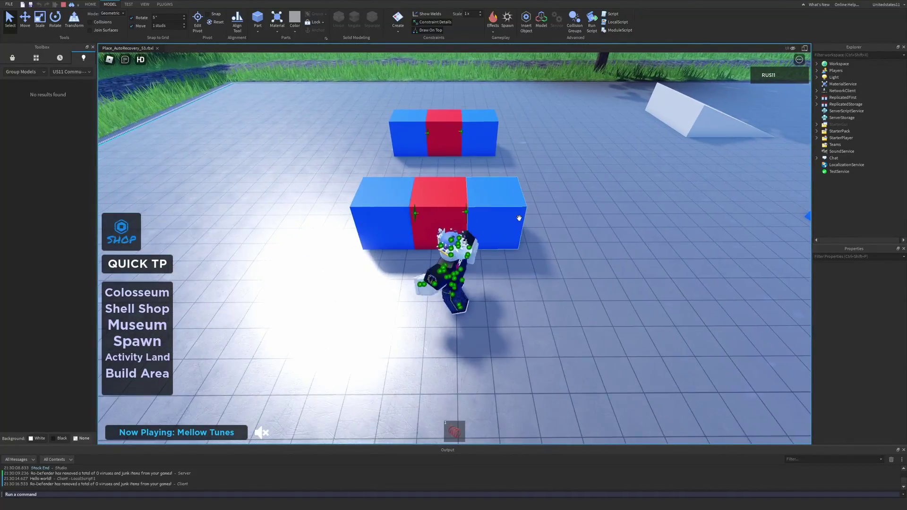
pyautogui.moveTo(519, 217); pyautogui.dragTo(497, 205, button='right')
pyautogui.click(458, 230)
pyautogui.moveTo(458, 230); pyautogui.dragTo(458, 230, button='right')
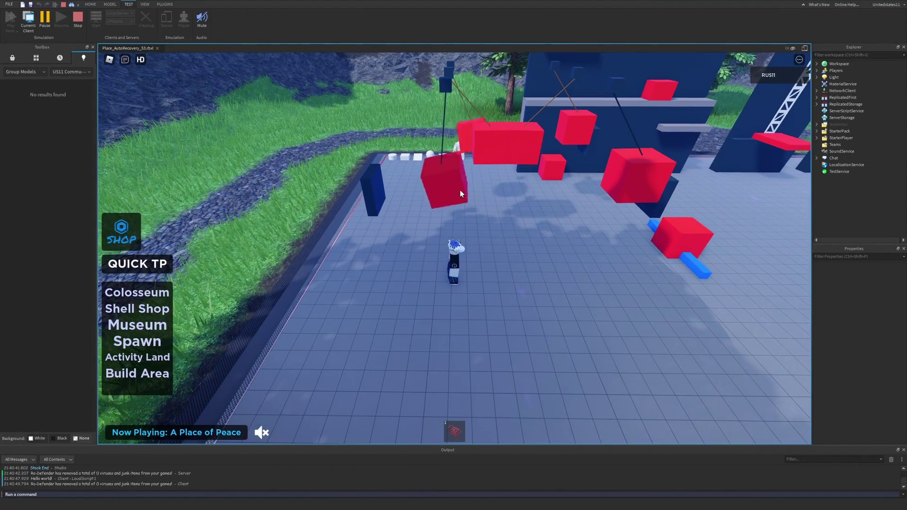
# Watch the swinging rope-hung red cubes from several angles, ending facing the blue wall.
pyautogui.moveTo(404, 203); pyautogui.dragTo(401, 200, button='right')
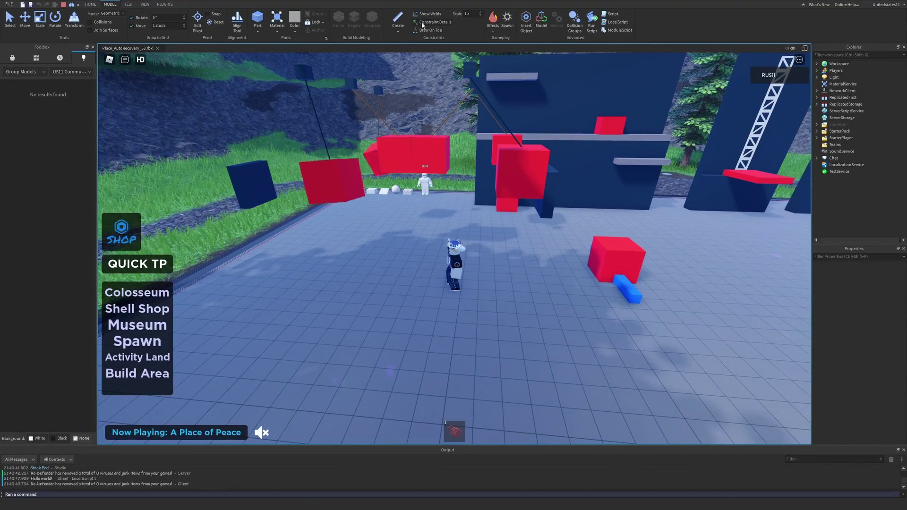
pyautogui.moveTo(393, 205); pyautogui.dragTo(393, 206, button='right')
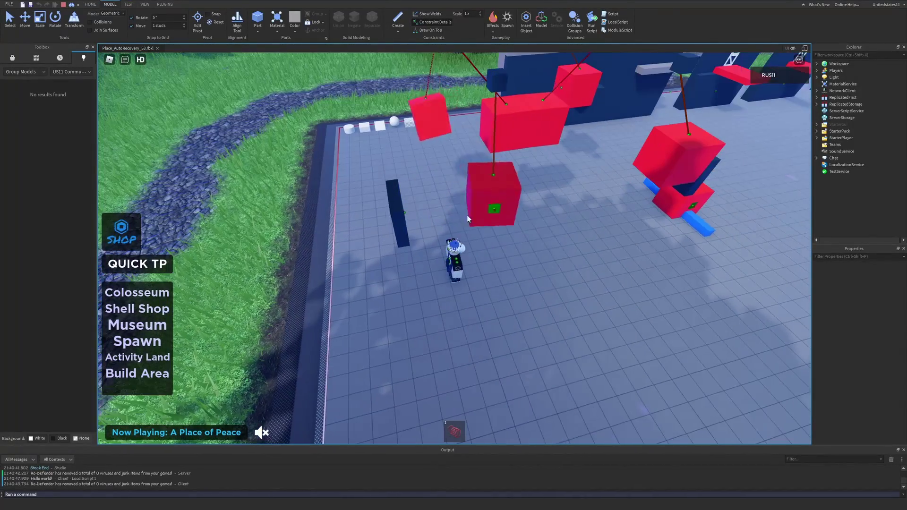
pyautogui.moveTo(463, 211); pyautogui.dragTo(463, 210, button='right')
pyautogui.moveTo(458, 289); pyautogui.dragTo(492, 223, button='right')
pyautogui.moveTo(490, 274); pyautogui.dragTo(572, 191, button='right')
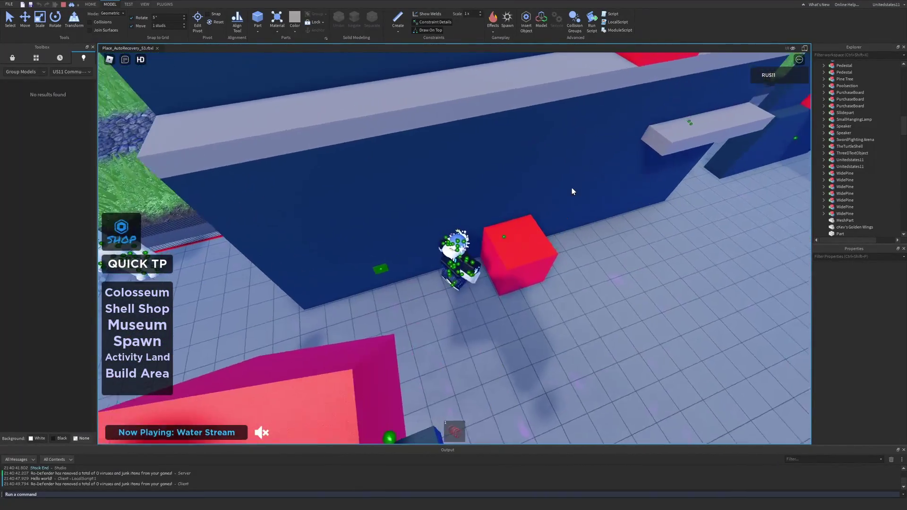
# Jump the character onto the red cube and grey ledge, then step down to the floor.
pyautogui.press('w')
pyautogui.press('space')
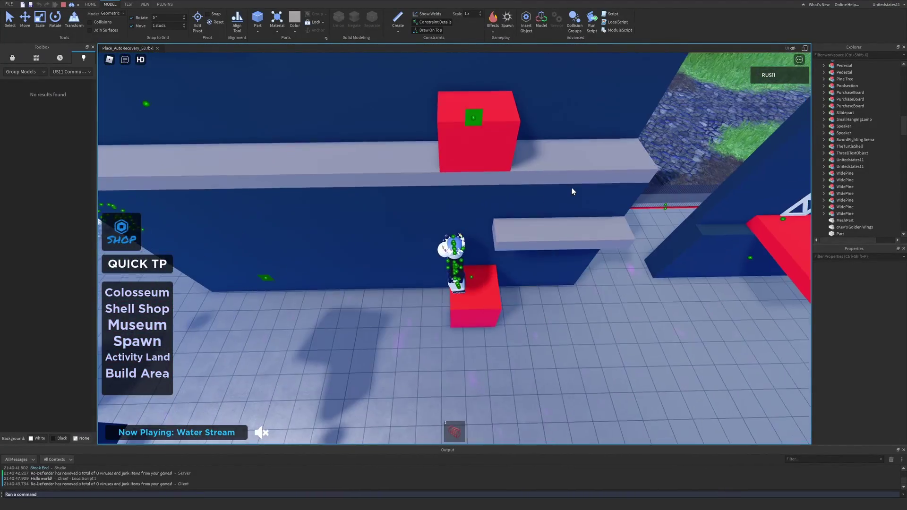
pyautogui.press('space')
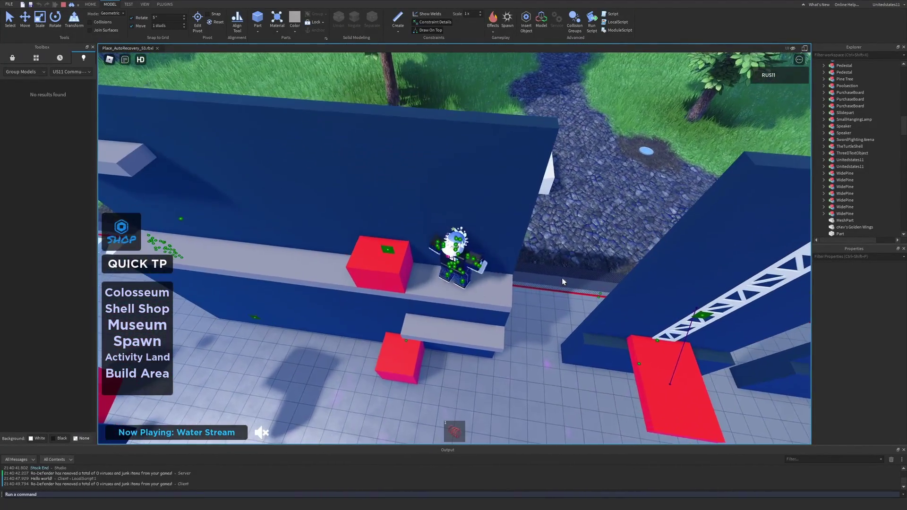
pyautogui.moveTo(522, 241); pyautogui.dragTo(521, 237, button='right')
pyautogui.press('s')
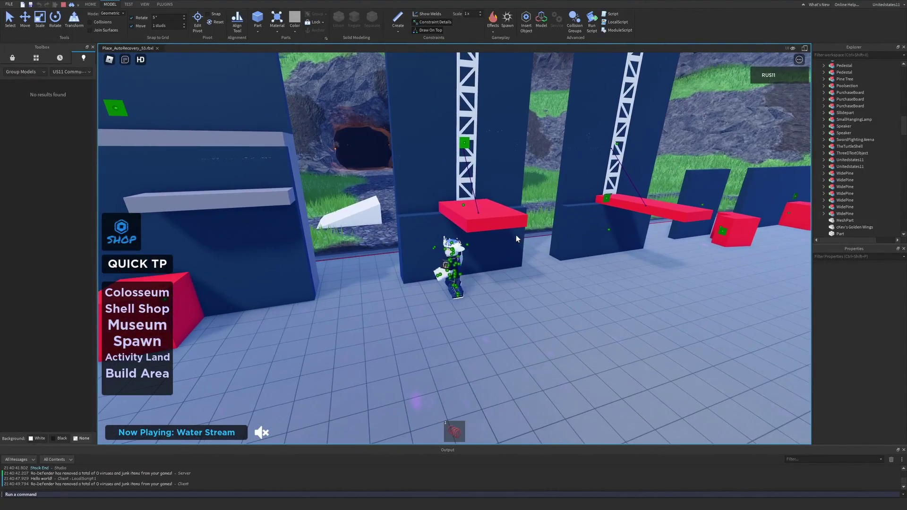
# Orbit around the truss pillars, showing the side walls, ledges and red cubes.
pyautogui.moveTo(516, 234); pyautogui.dragTo(516, 235, button='right')
pyautogui.moveTo(434, 248); pyautogui.dragTo(433, 247, button='right')
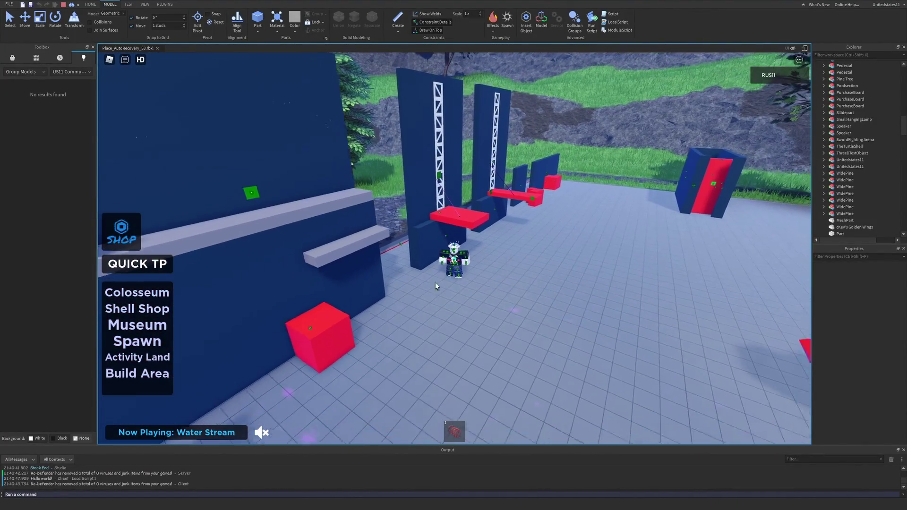
pyautogui.moveTo(439, 209); pyautogui.dragTo(438, 208, button='right')
pyautogui.moveTo(438, 138); pyautogui.dragTo(438, 138, button='right')
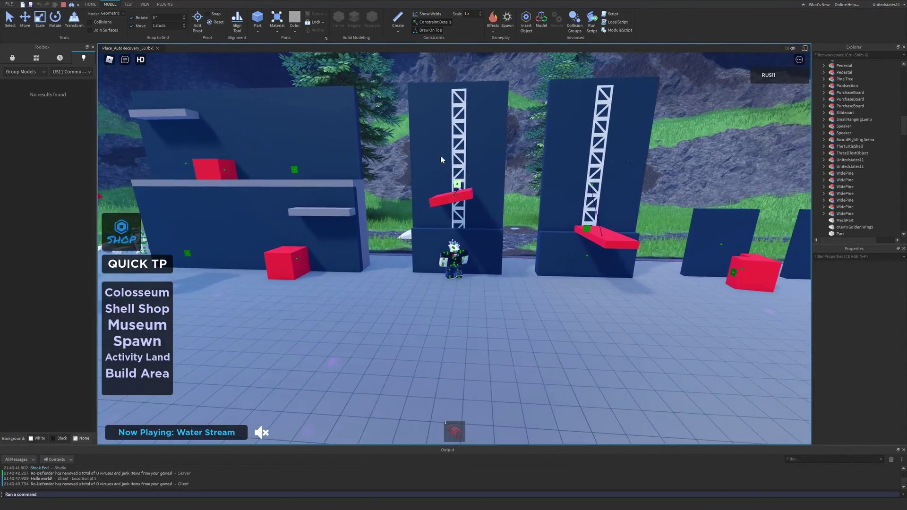
pyautogui.moveTo(441, 184); pyautogui.dragTo(441, 184, button='right')
pyautogui.scroll(5, 446, 185)
pyautogui.scroll(-5, 446, 183)
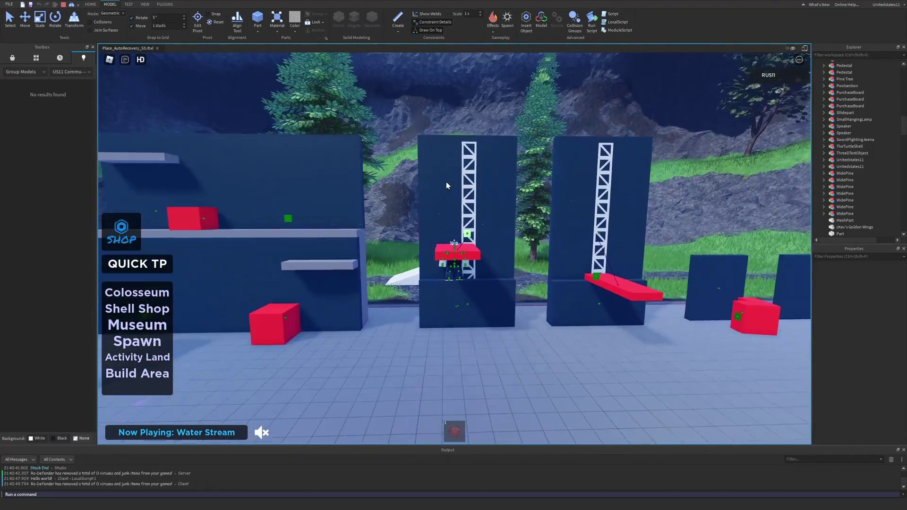
# Walk the character off the red platform to the wall by the red bar and jump.
pyautogui.moveTo(462, 207); pyautogui.dragTo(475, 242, button='right')
pyautogui.scroll(3, 475, 242)
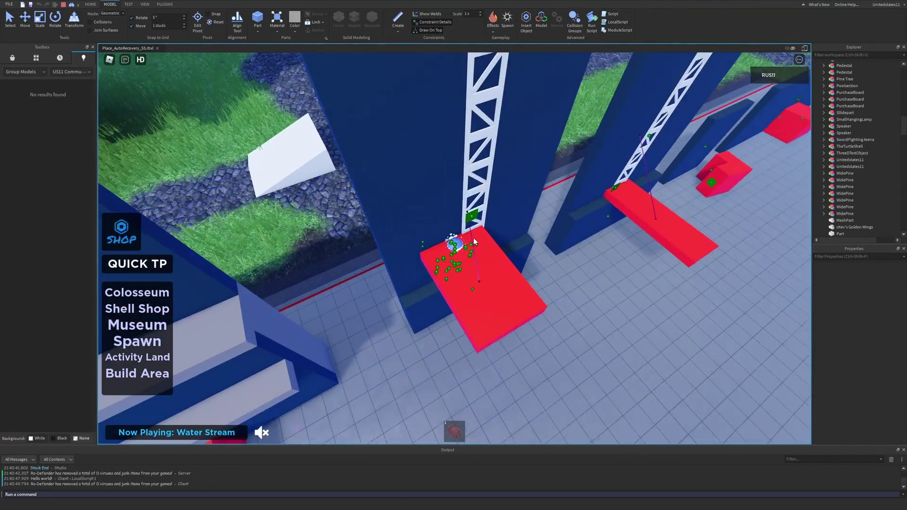
pyautogui.moveTo(470, 275); pyautogui.dragTo(489, 237, button='right')
pyautogui.moveTo(527, 279); pyautogui.dragTo(504, 260, button='right')
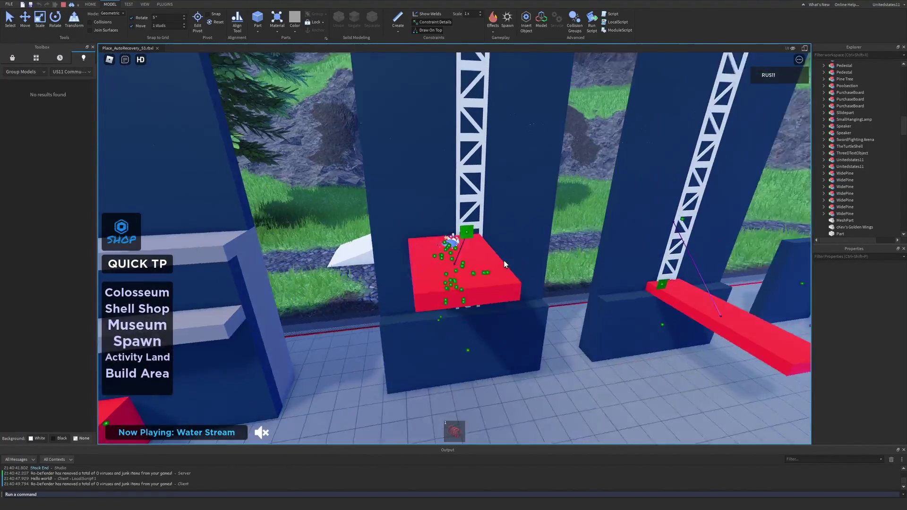
pyautogui.press('s')
pyautogui.scroll(5, 504, 260)
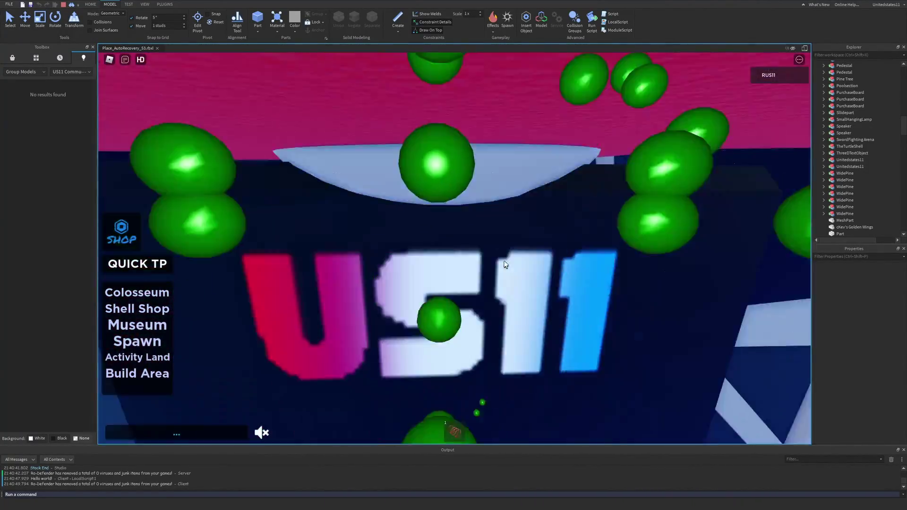
pyautogui.scroll(-5, 505, 264)
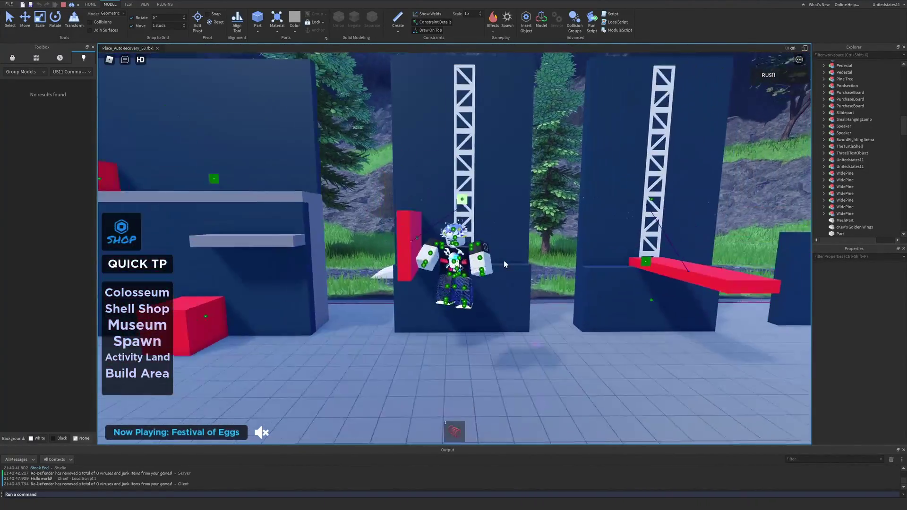
pyautogui.press('s')
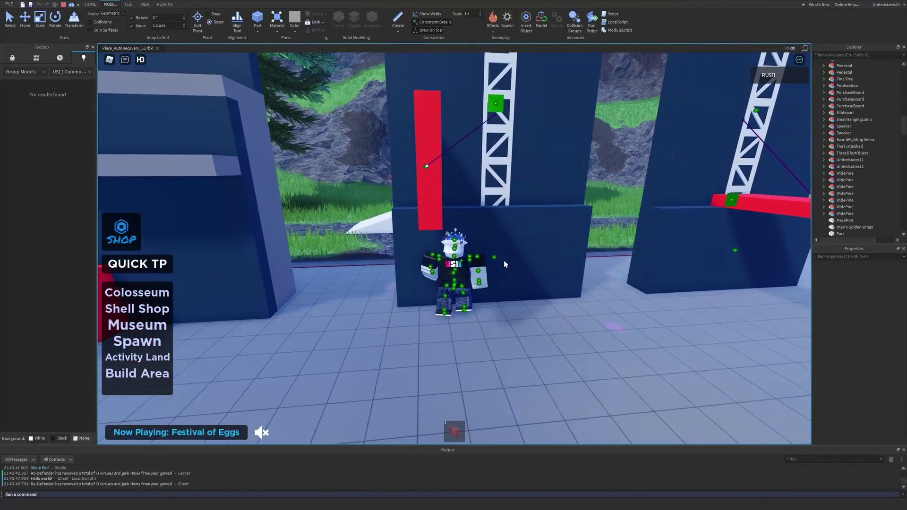
pyautogui.press('space')
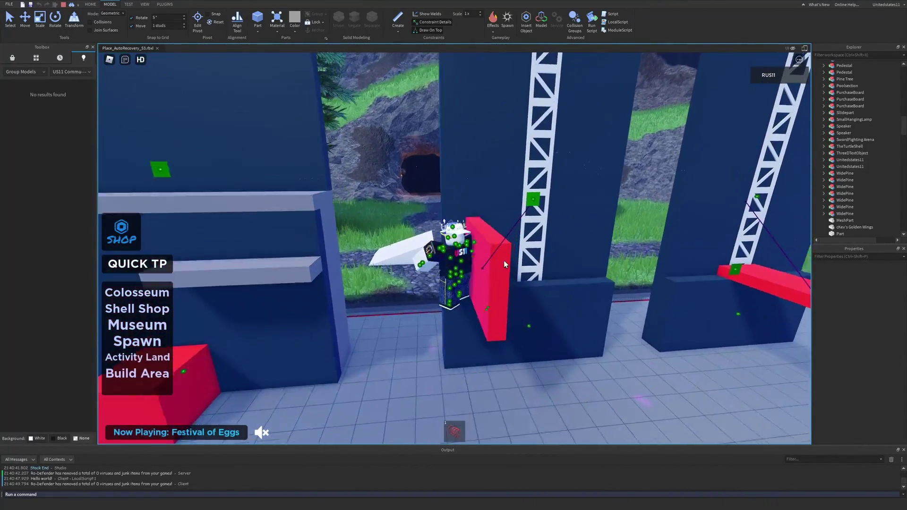
# Jump onto the truss and follow the character as it lands at the red block.
pyautogui.press('a')
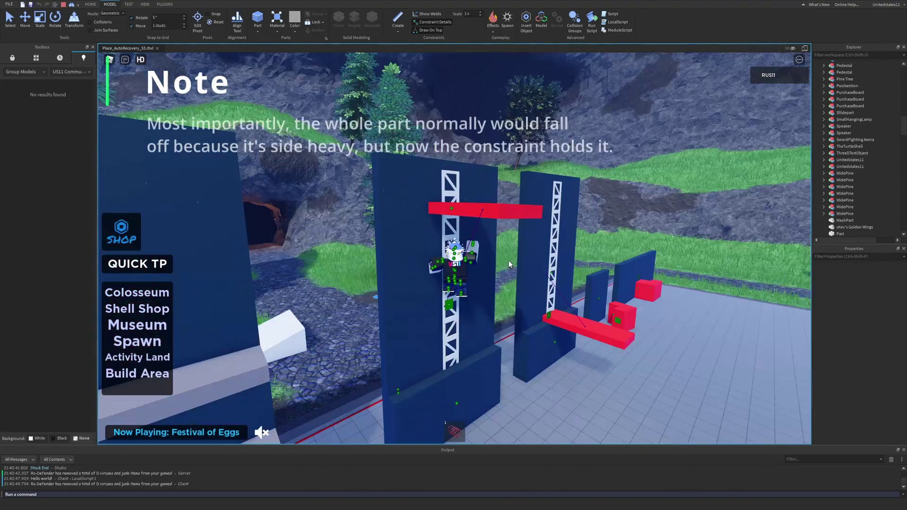
pyautogui.scroll(3, 457, 206)
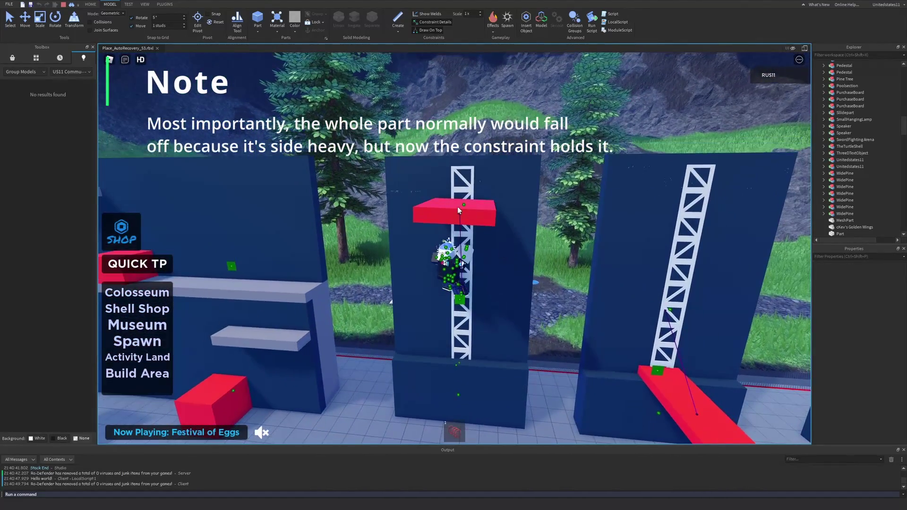
pyautogui.moveTo(457, 206); pyautogui.dragTo(465, 212, button='right')
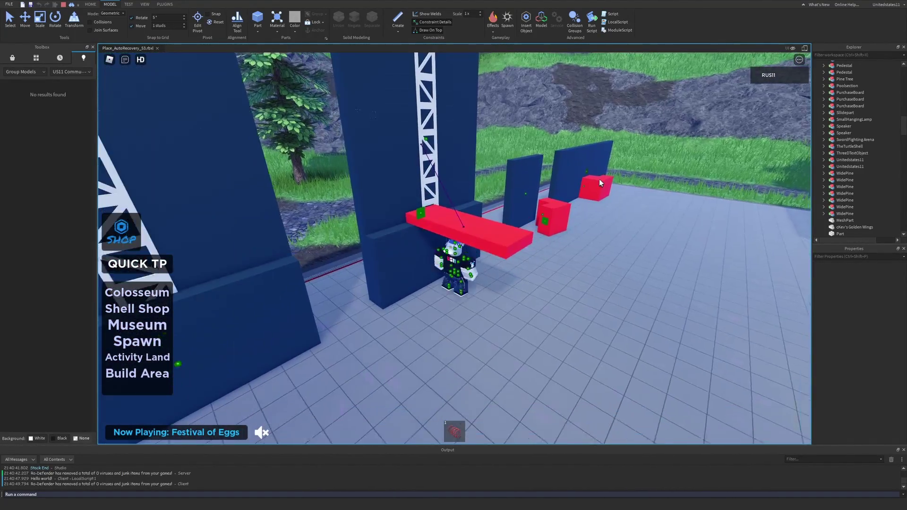
pyautogui.moveTo(599, 183); pyautogui.dragTo(485, 226, button='right')
pyautogui.scroll(3, 599, 183)
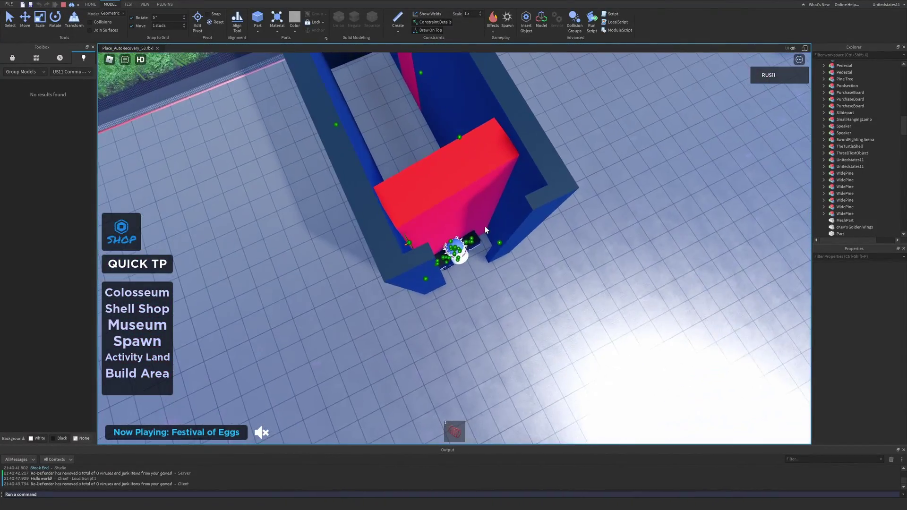
# Select the blue wall model and view the blue wall and red blocks head-on.
pyautogui.scroll(3, 475, 161)
pyautogui.moveTo(475, 164); pyautogui.dragTo(409, 235, button='right')
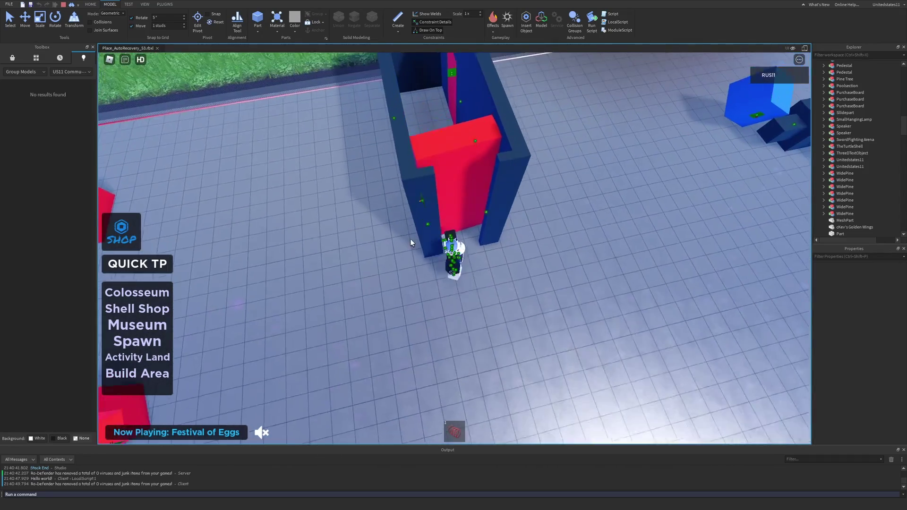
pyautogui.moveTo(417, 184); pyautogui.dragTo(432, 150, button='right')
pyautogui.click(432, 150)
pyautogui.moveTo(484, 179); pyautogui.dragTo(324, 131, button='right')
pyautogui.scroll(5, 471, 228)
pyautogui.scroll(-5, 470, 228)
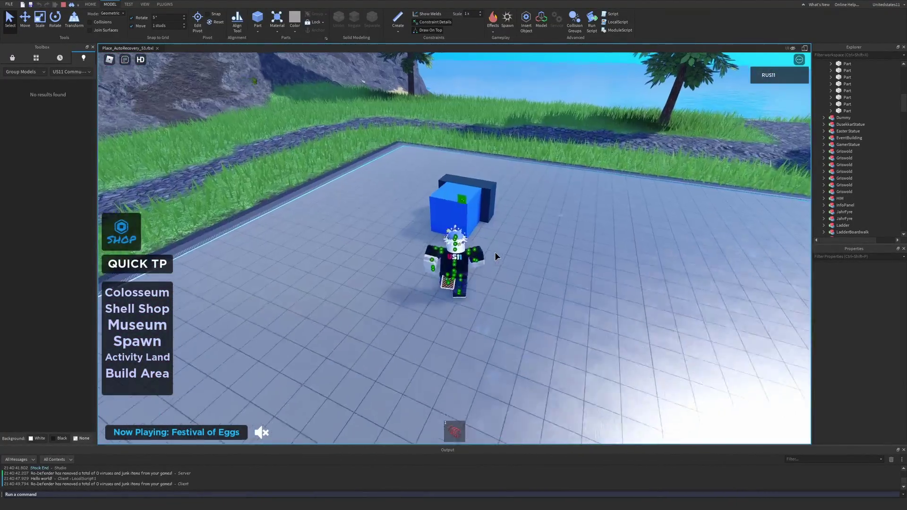
pyautogui.scroll(3, 495, 251)
pyautogui.scroll(-3, 494, 252)
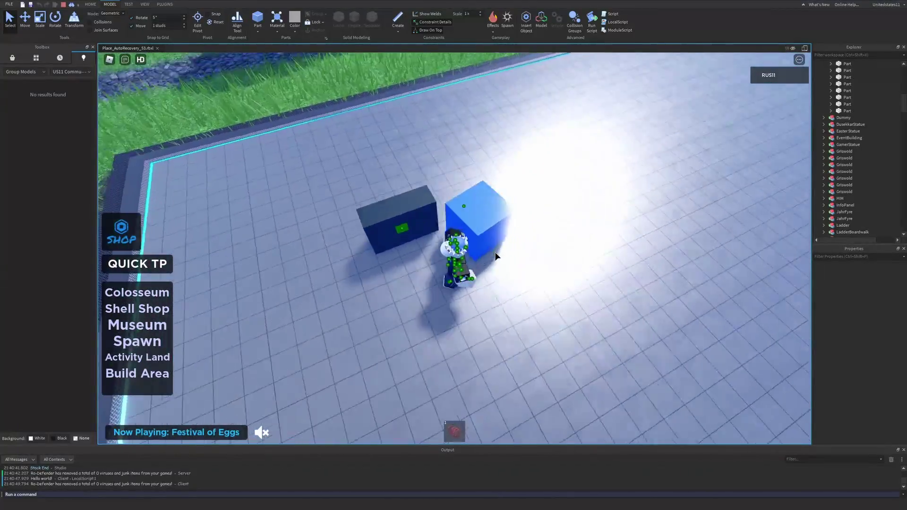